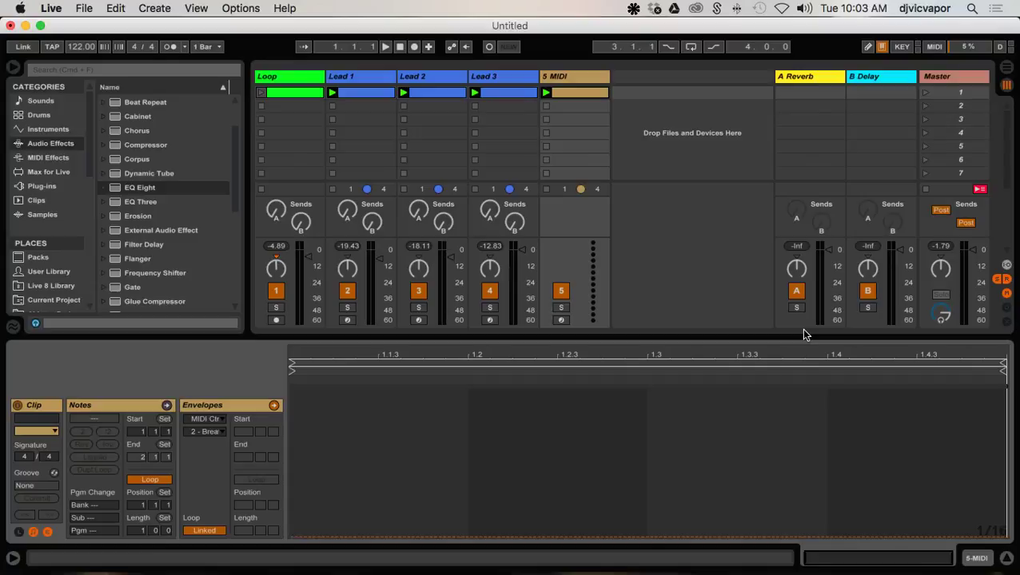
# - Inspect the Lead 1, Lead 2 and Lead 3 clips, ending back on Lead 1
pyautogui.click(366, 94)
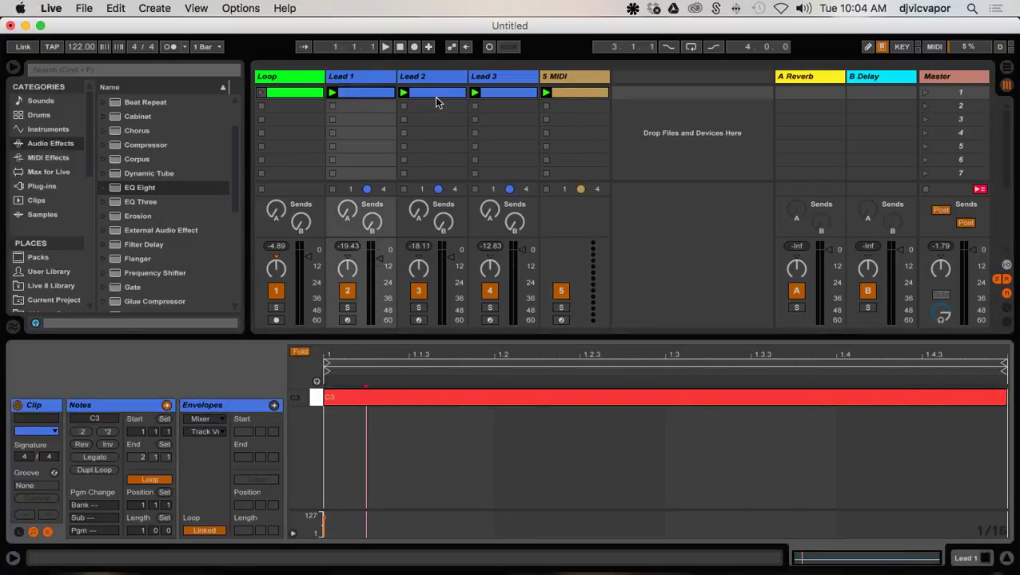
pyautogui.click(436, 102)
pyautogui.click(507, 95)
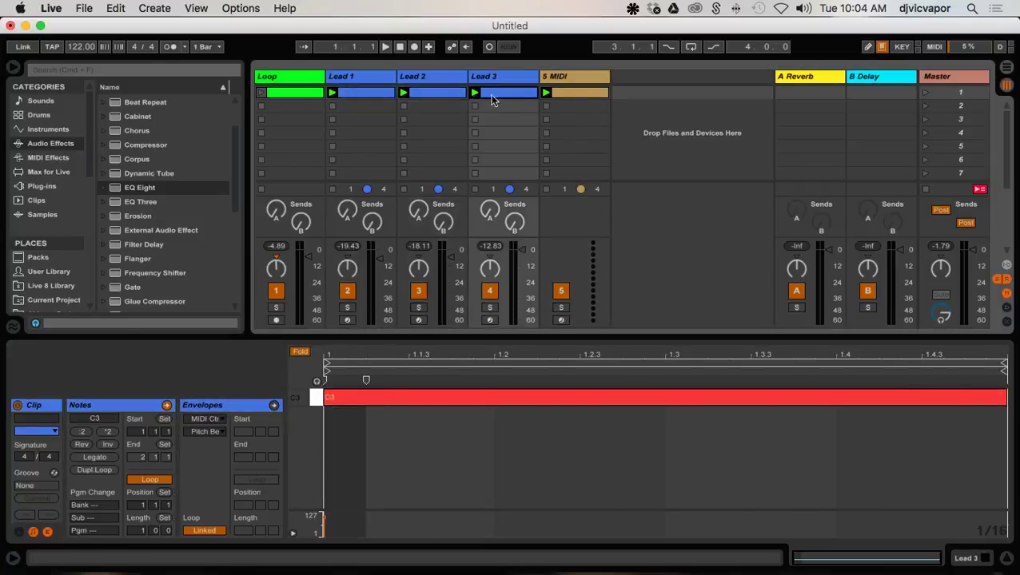
pyautogui.click(342, 92)
# - Start the set playing, select the empty 5 MIDI clip, and show all windows in Mission Control
pyautogui.press('space')
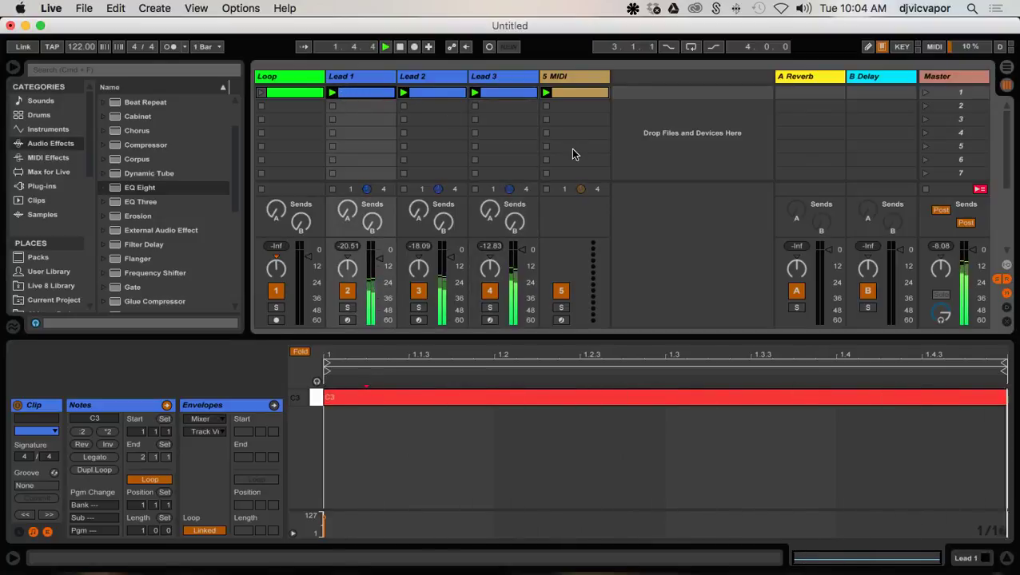
pyautogui.click(564, 94)
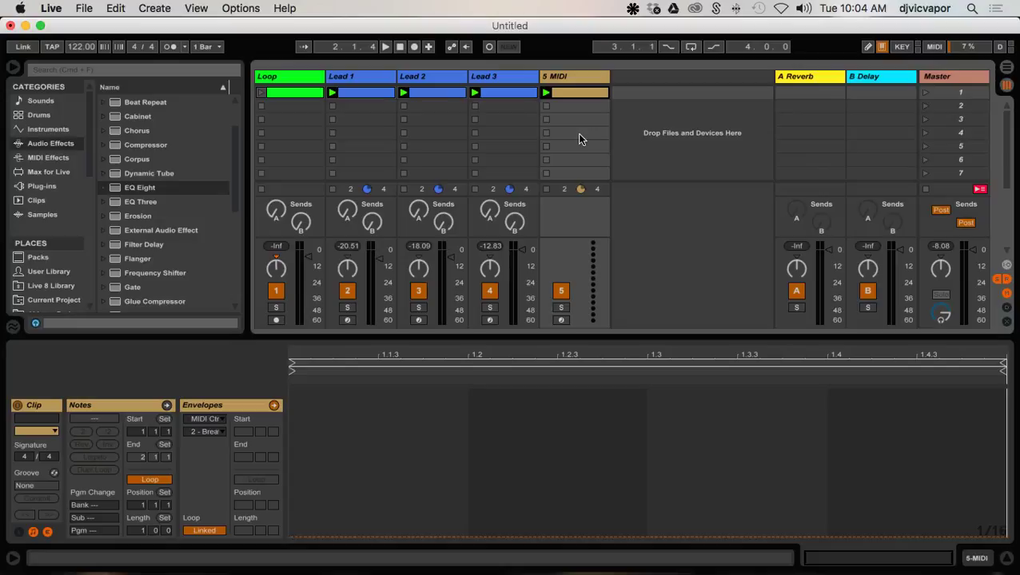
pyautogui.hotkey('ctrl', 'Up')
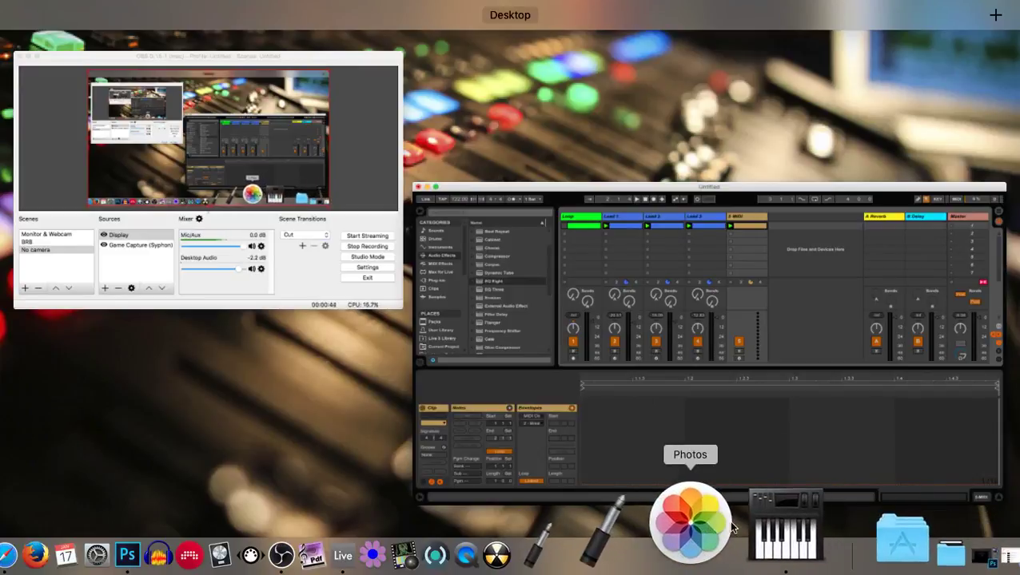
# - In Audio MIDI Setup, leave the IAC Driver's 'Device is online' checked, then return to Live
pyautogui.click(743, 525)
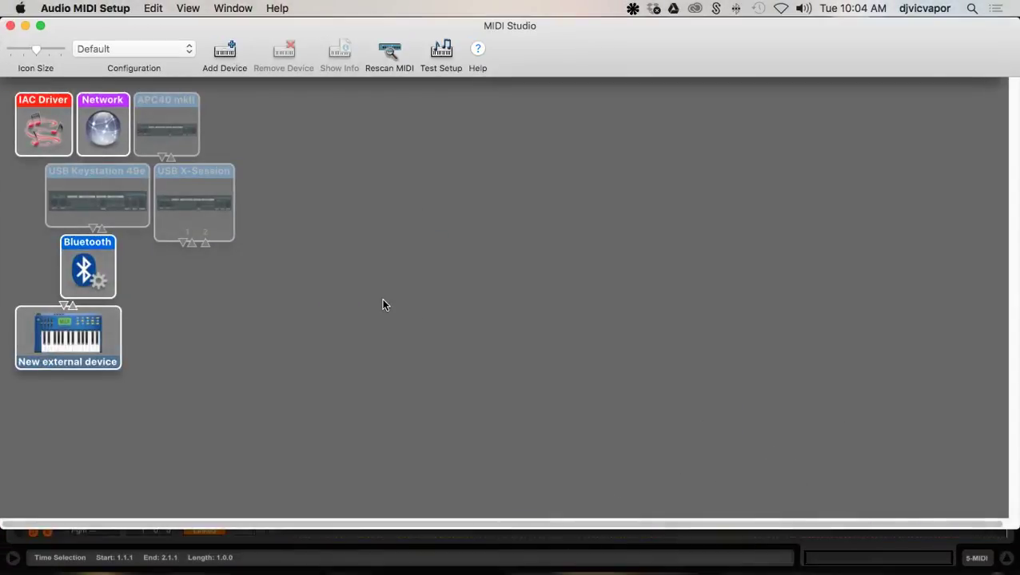
pyautogui.doubleClick(46, 113)
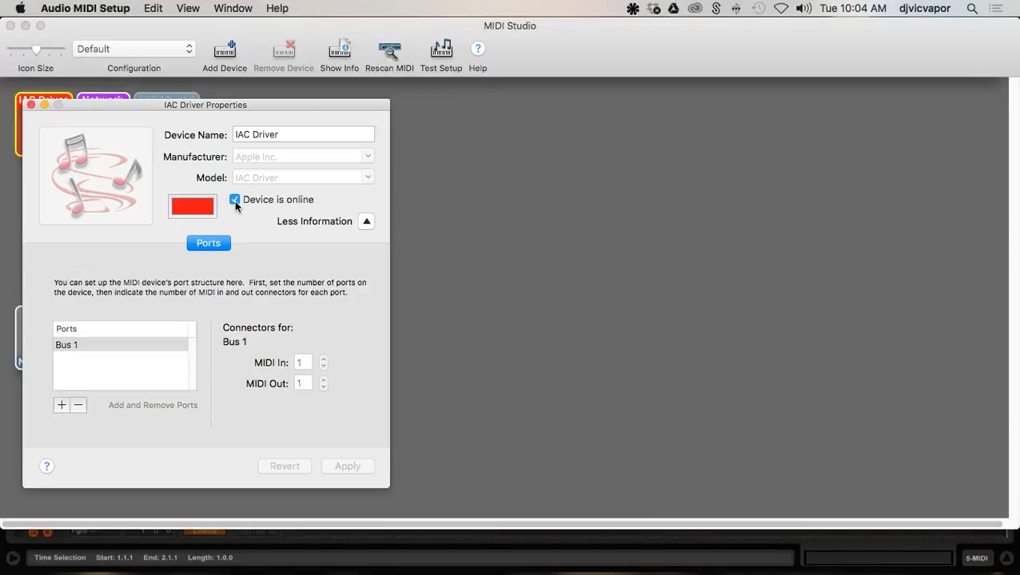
pyautogui.click(235, 201)
pyautogui.click(235, 200)
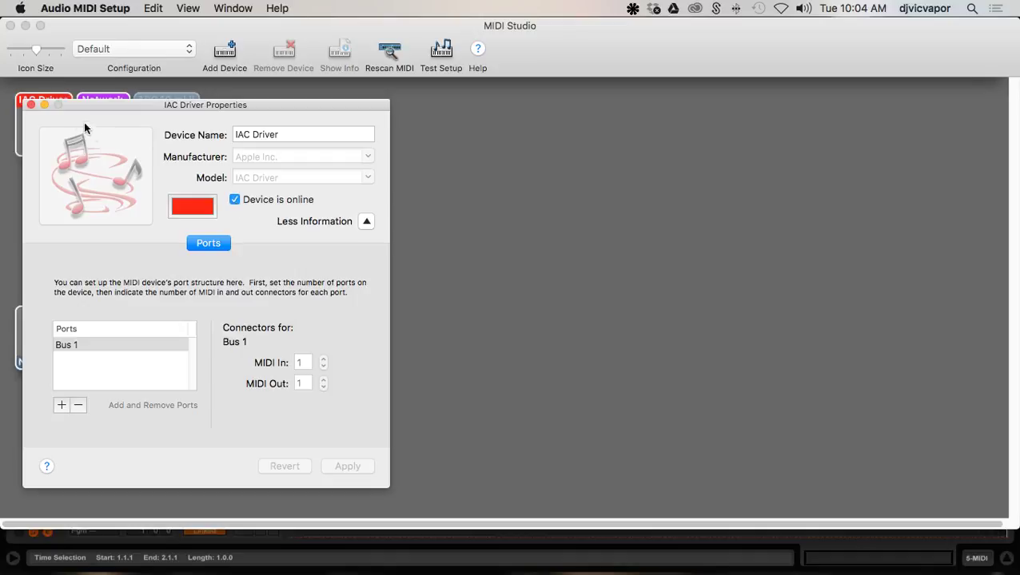
pyautogui.click(31, 105)
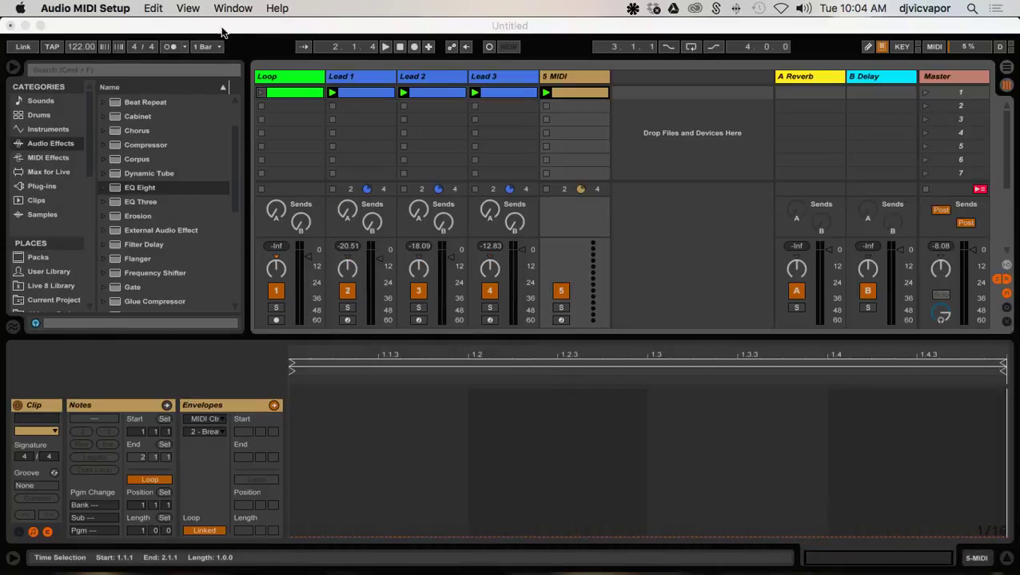
pyautogui.click(222, 34)
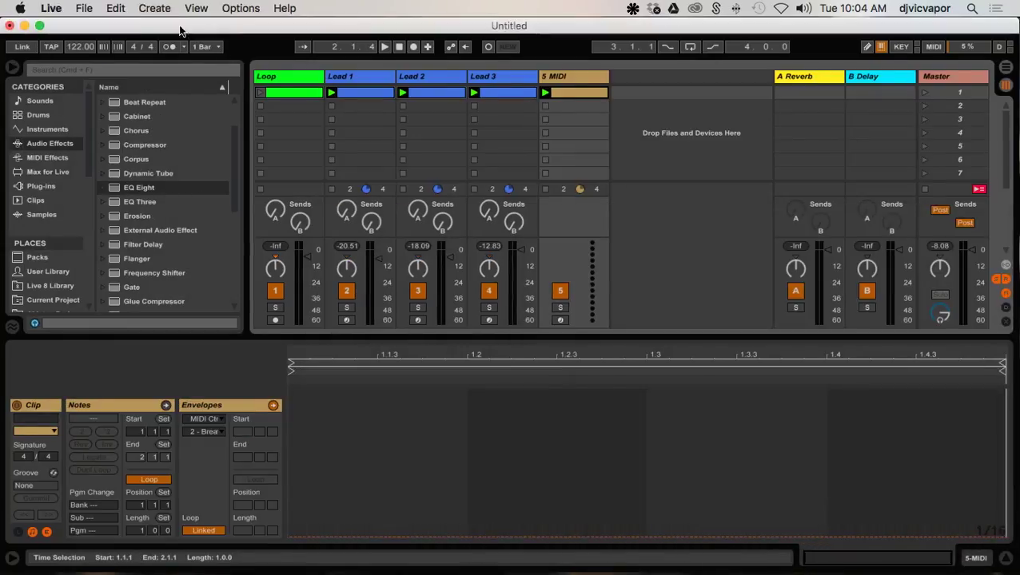
pyautogui.click(64, 10)
pyautogui.click(80, 48)
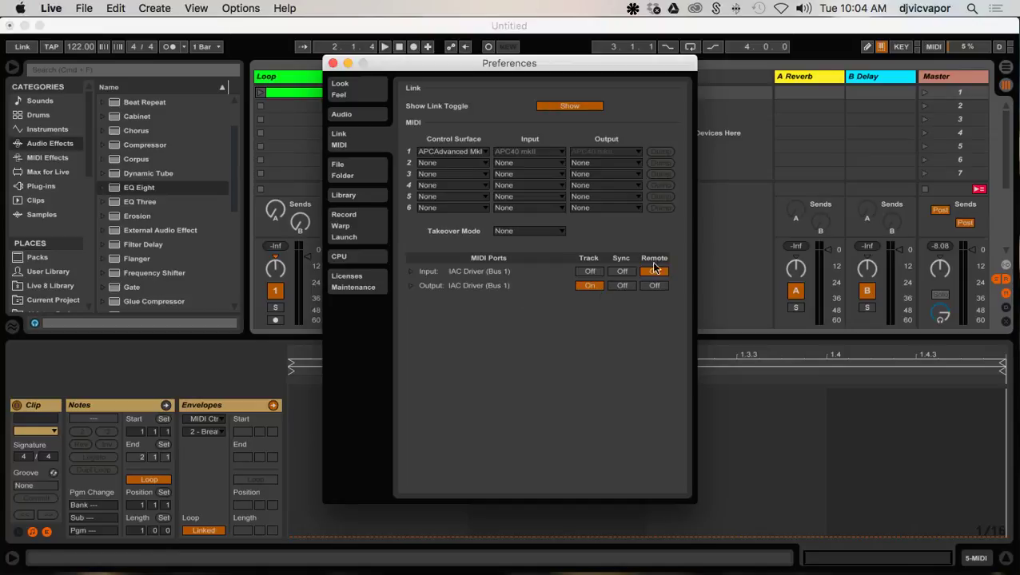
pyautogui.click(332, 63)
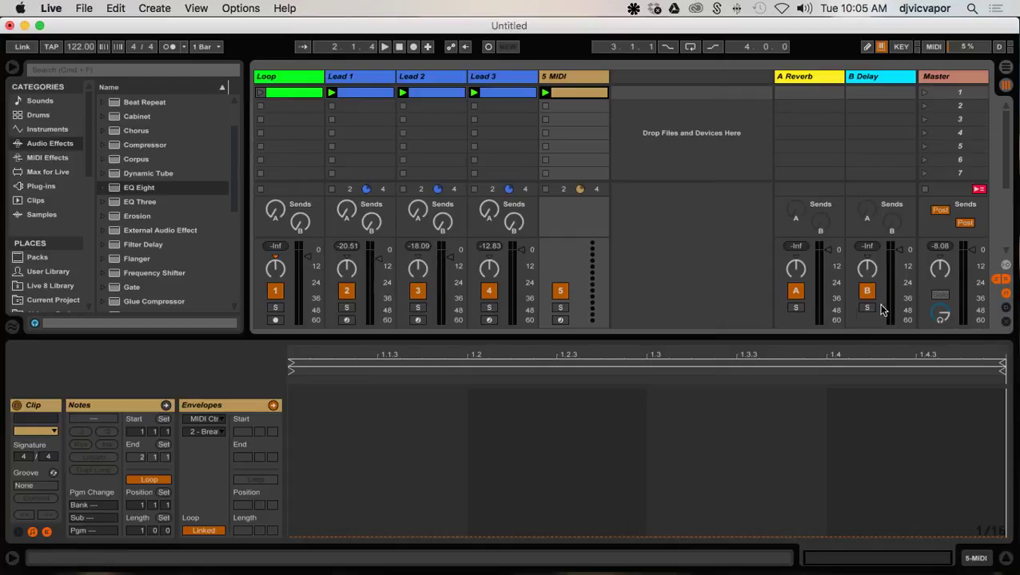
# - Reveal track In/Out routing and set the 5 MIDI track's MIDI To to IAC Driver (Bus 1)
pyautogui.moveTo(797, 336); pyautogui.dragTo(806, 408)
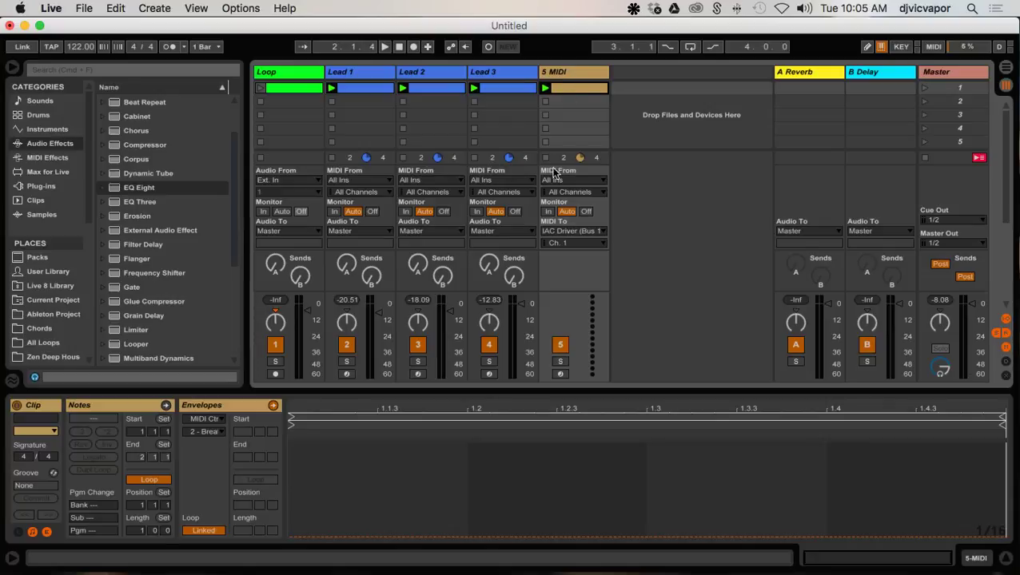
pyautogui.click(565, 231)
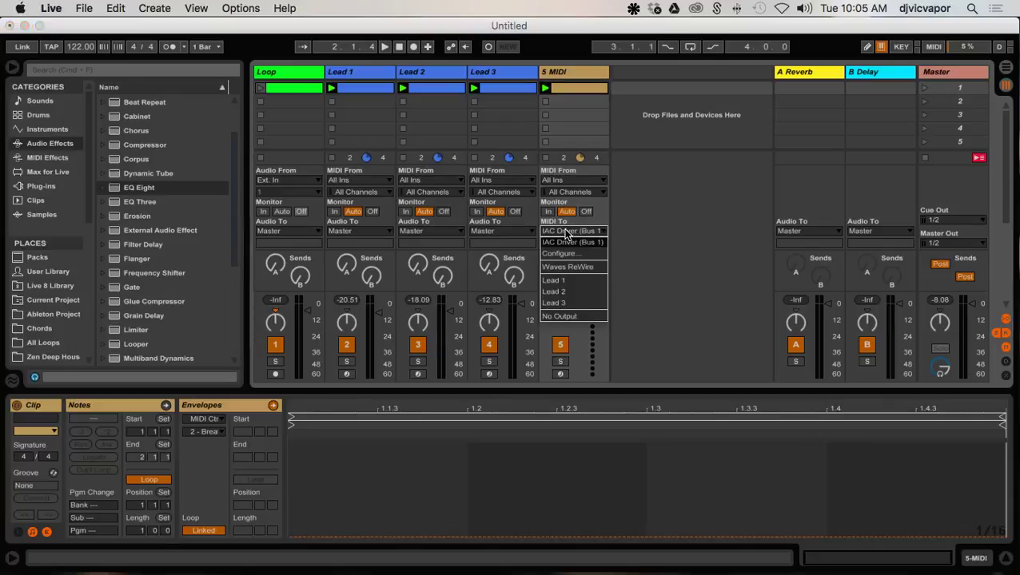
pyautogui.click(565, 232)
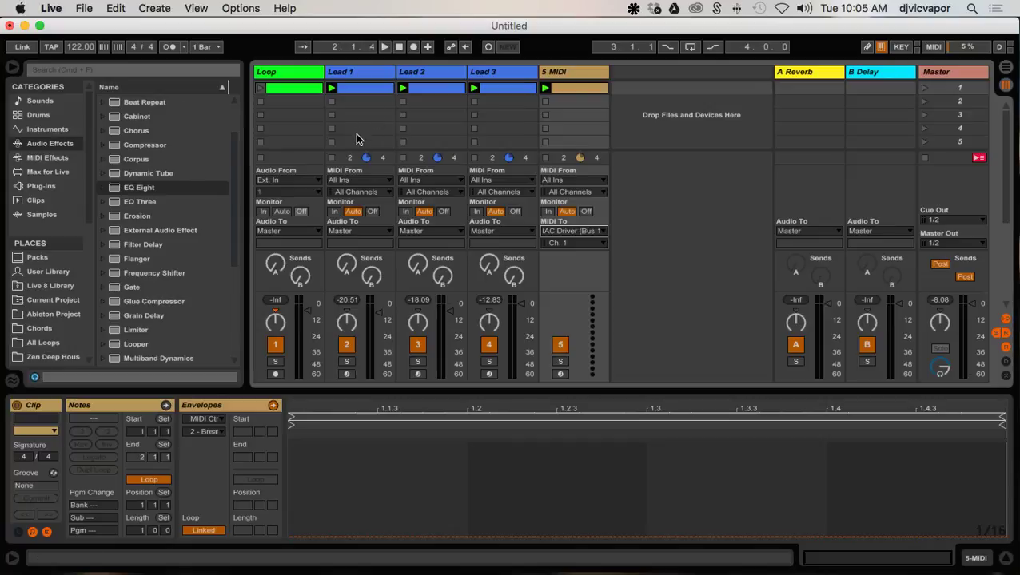
# - Stop playback and set the 5 MIDI clip's envelope to control 1 - Modulation
pyautogui.click(399, 47)
pyautogui.doubleClick(571, 89)
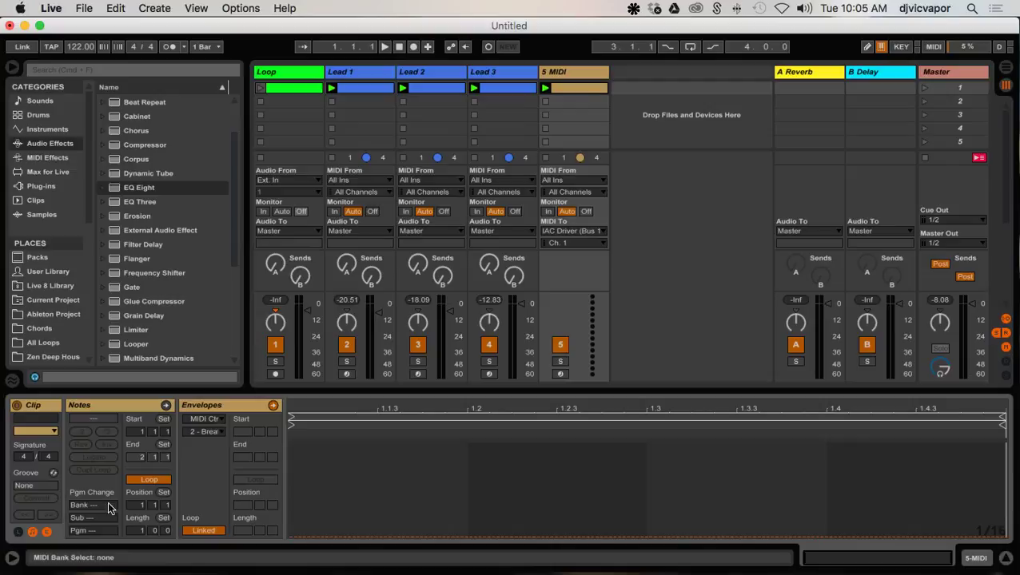
pyautogui.click(47, 532)
pyautogui.click(47, 532)
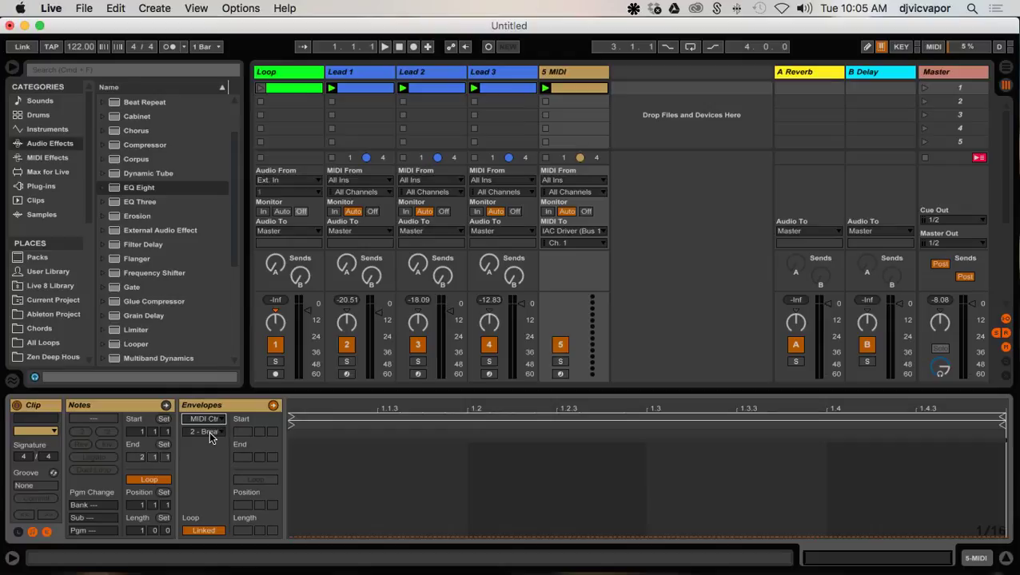
pyautogui.click(209, 430)
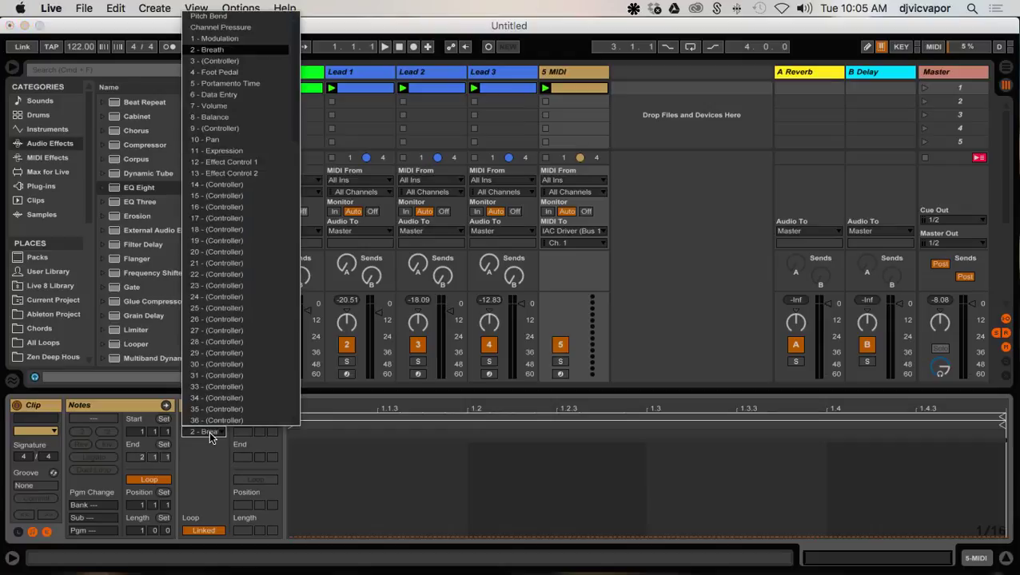
pyautogui.click(254, 39)
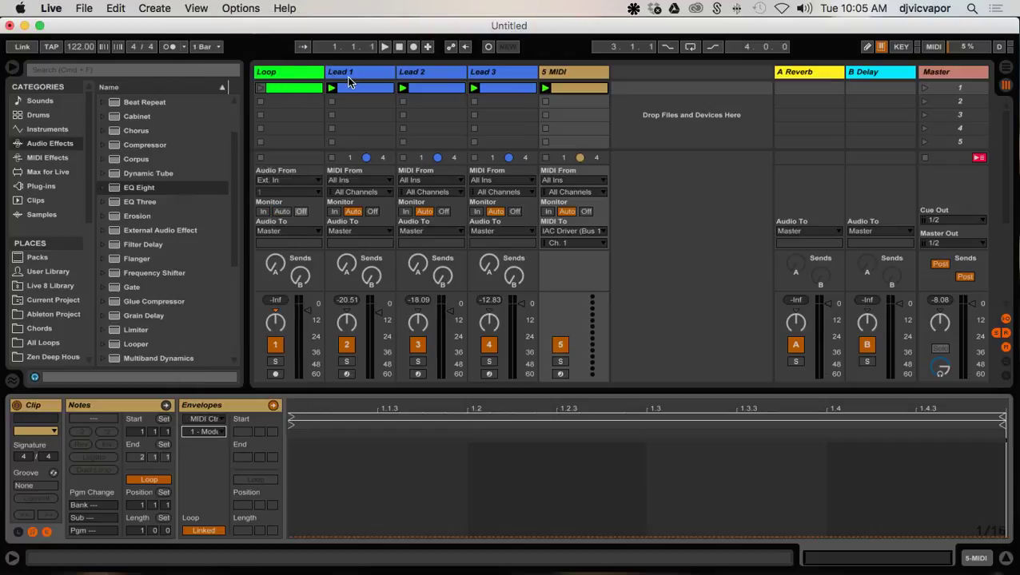
# - Deactivate the Lead 2 and Lead 3 tracks and select the Lead 1 clip
pyautogui.click(417, 345)
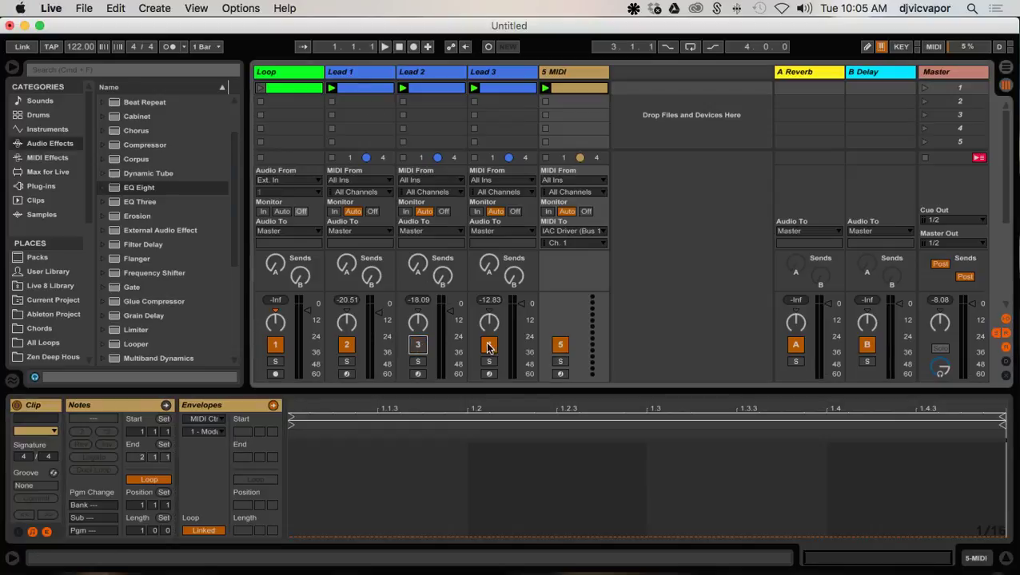
pyautogui.click(488, 344)
pyautogui.click(350, 78)
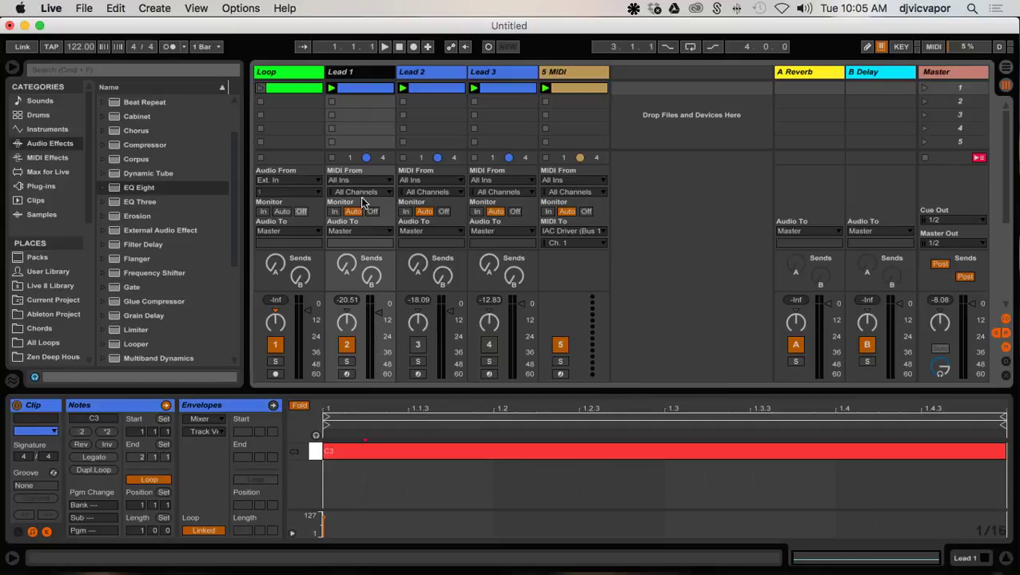
# - Set Lead 1's volume to -14.40 dB, resume playback, toggle MIDI Map Mode, and open the 5 MIDI clip
pyautogui.moveTo(380, 316); pyautogui.dragTo(379, 311)
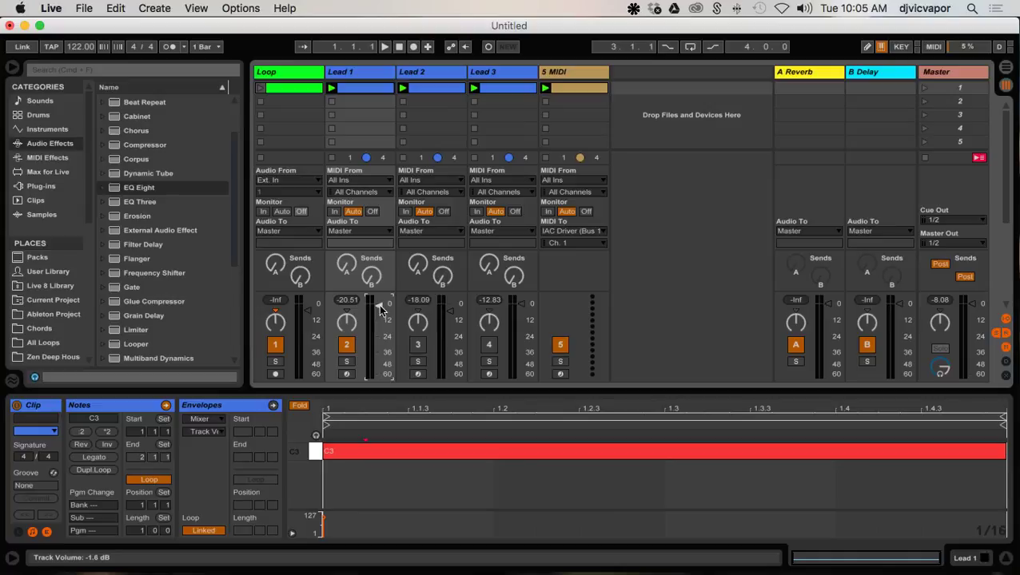
pyautogui.press('space')
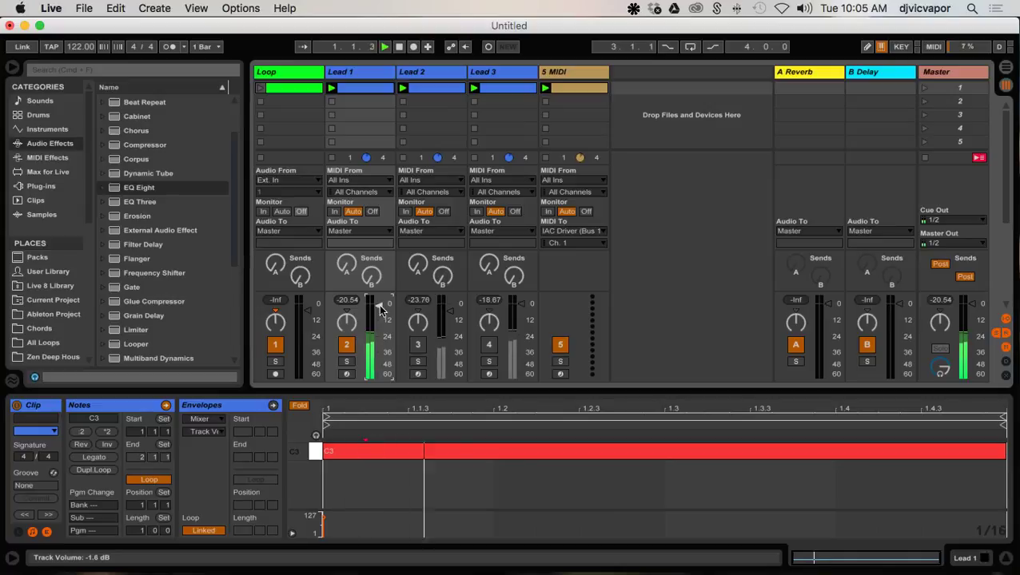
pyautogui.click(933, 46)
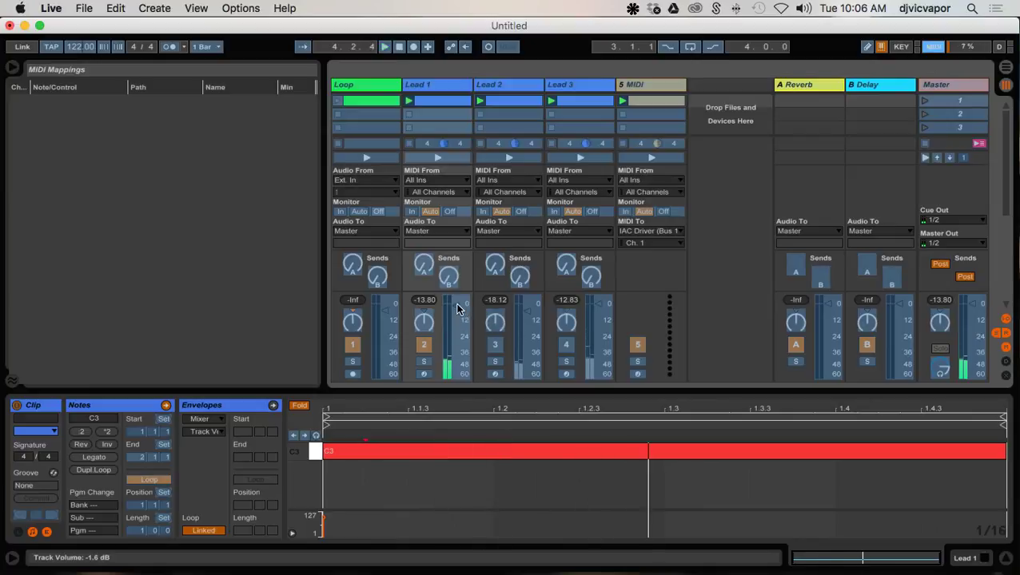
pyautogui.click(932, 48)
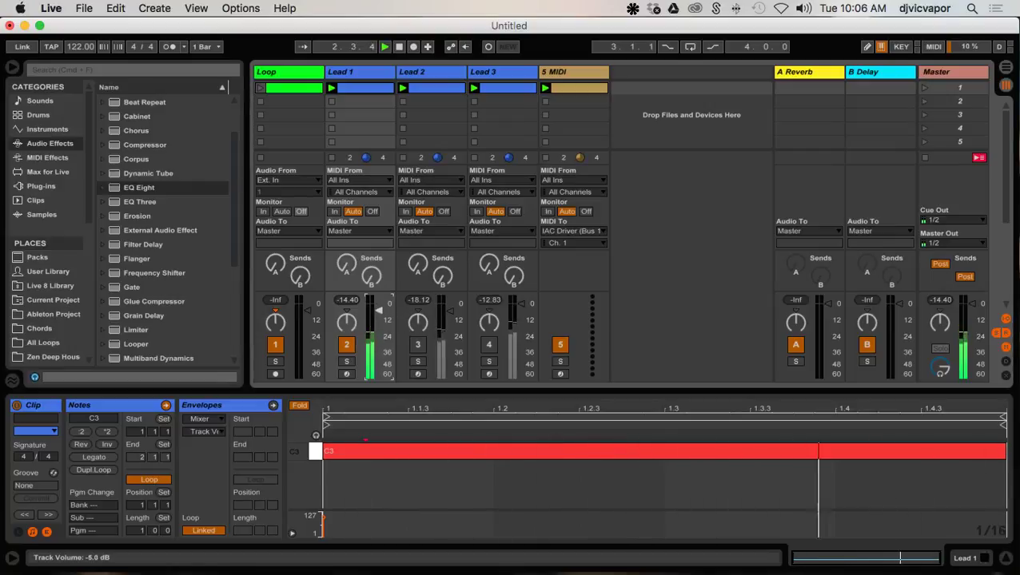
pyautogui.click(577, 88)
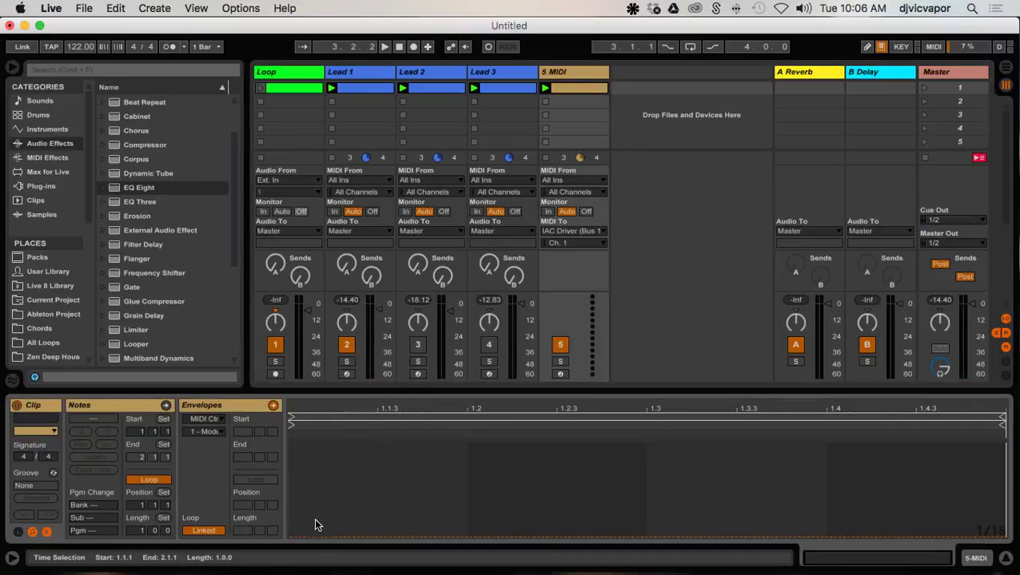
# - Draw zigzag peaks and valleys of breakpoints across the Modulation envelope through bar 1.4
pyautogui.moveTo(302, 541); pyautogui.dragTo(555, 455)
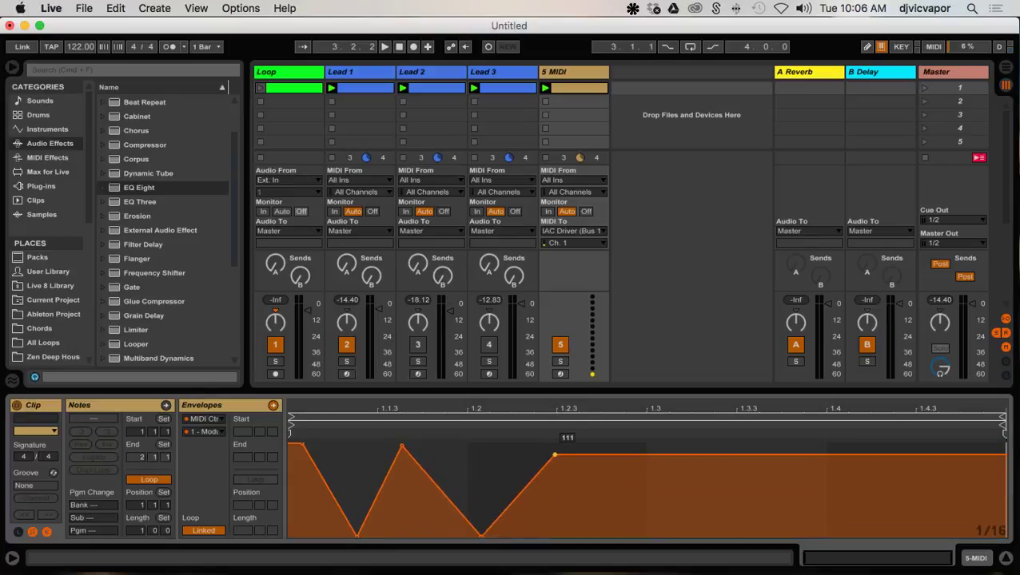
pyautogui.moveTo(627, 456); pyautogui.dragTo(686, 492)
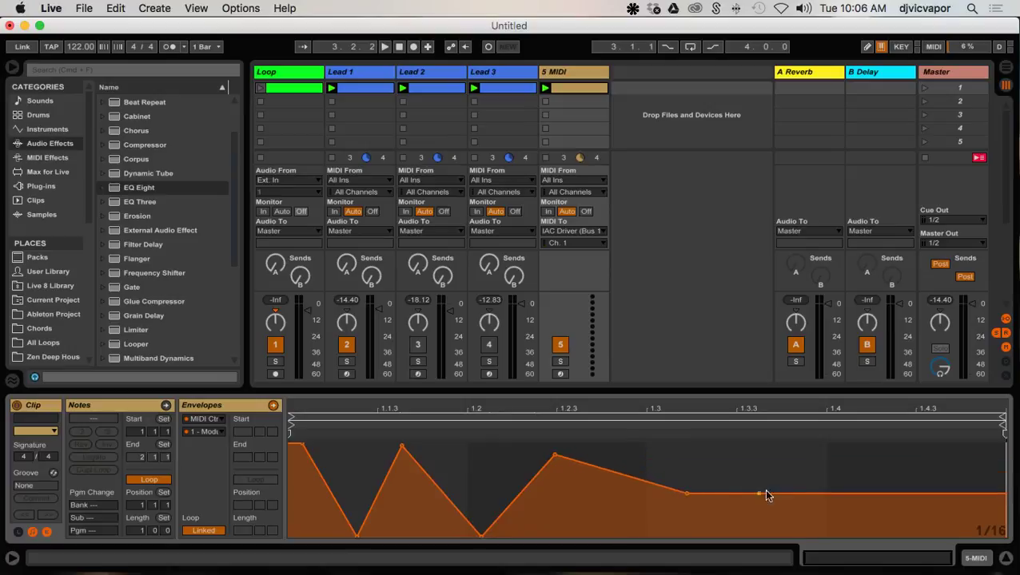
pyautogui.moveTo(783, 494); pyautogui.dragTo(787, 456)
pyautogui.click(857, 460)
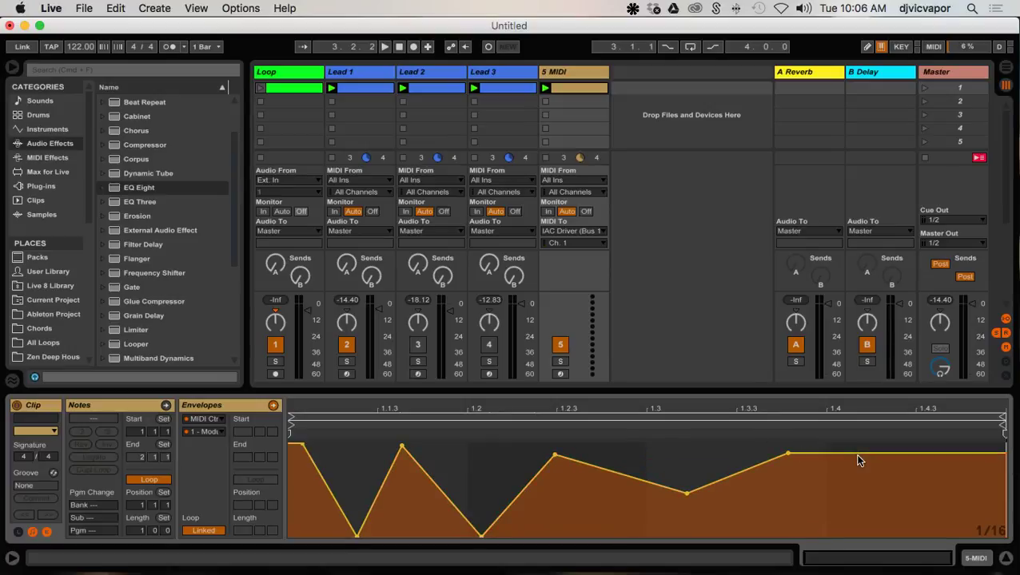
pyautogui.moveTo(858, 463); pyautogui.dragTo(914, 516)
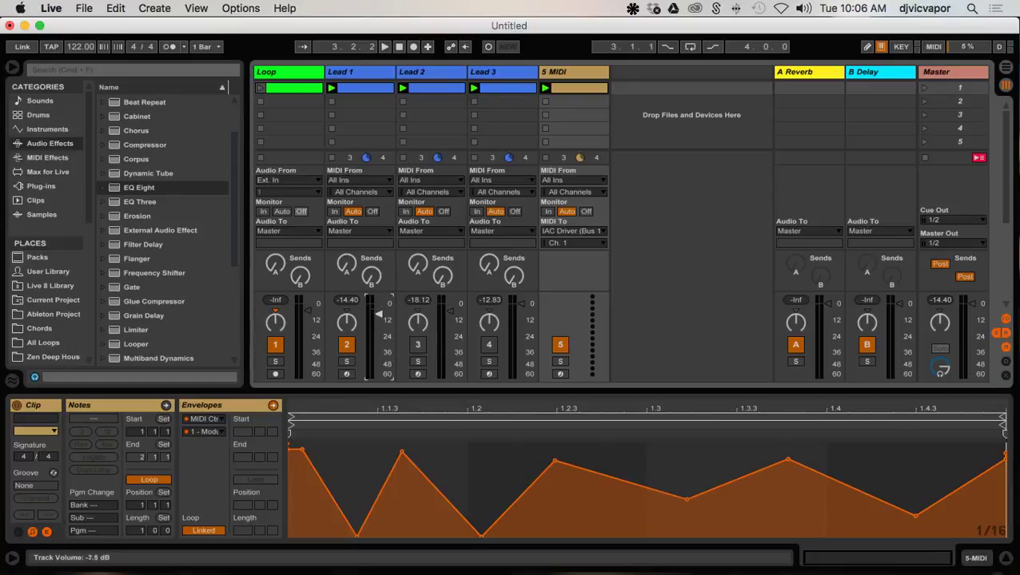
pyautogui.moveTo(379, 316); pyautogui.dragTo(378, 314)
# - Map Lead 1's volume fader to CC 1 through Edit MIDI Map and play back the pulsing level
pyautogui.rightClick(377, 305)
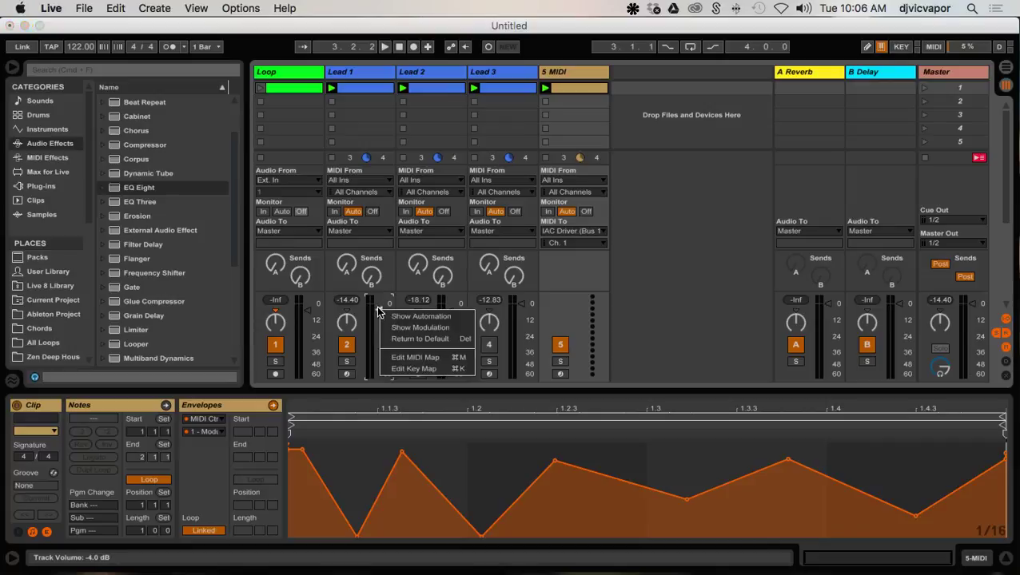
pyautogui.click(400, 361)
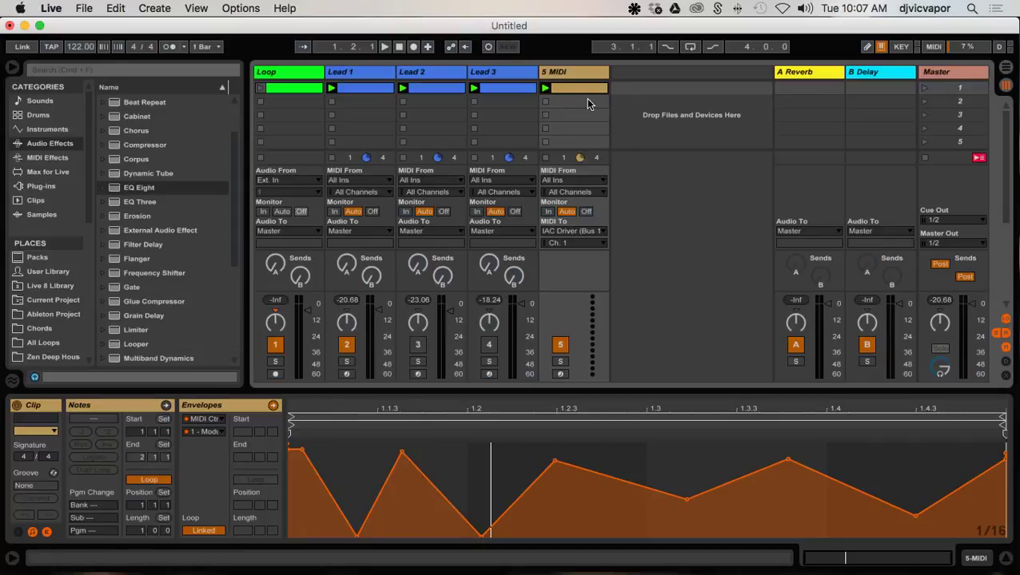
pyautogui.press('space')
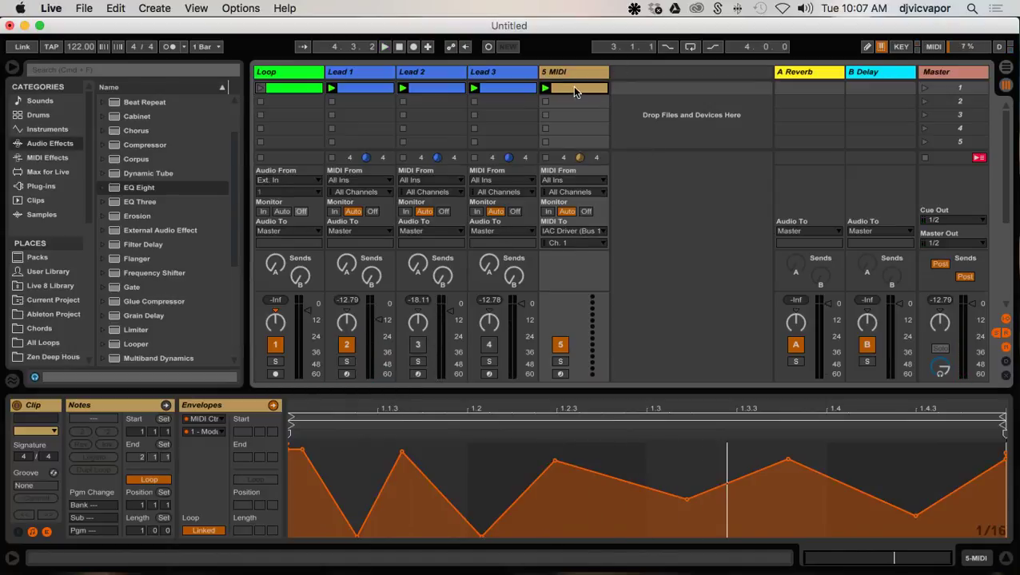
# - Turn Lead 1 off and Lead 2 on, and move the zigzag envelope to 2 - Breath
pyautogui.click(346, 344)
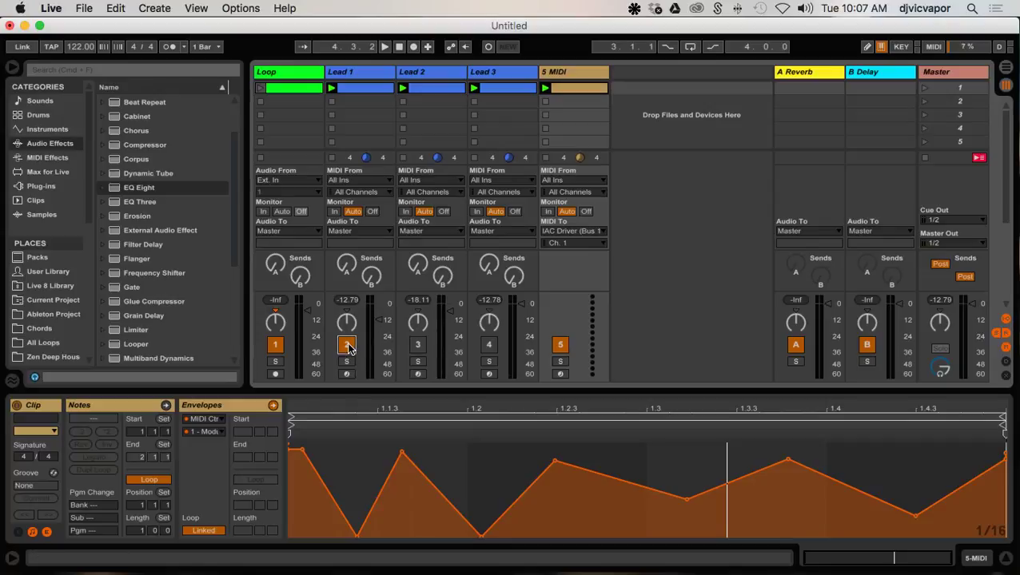
pyautogui.click(417, 344)
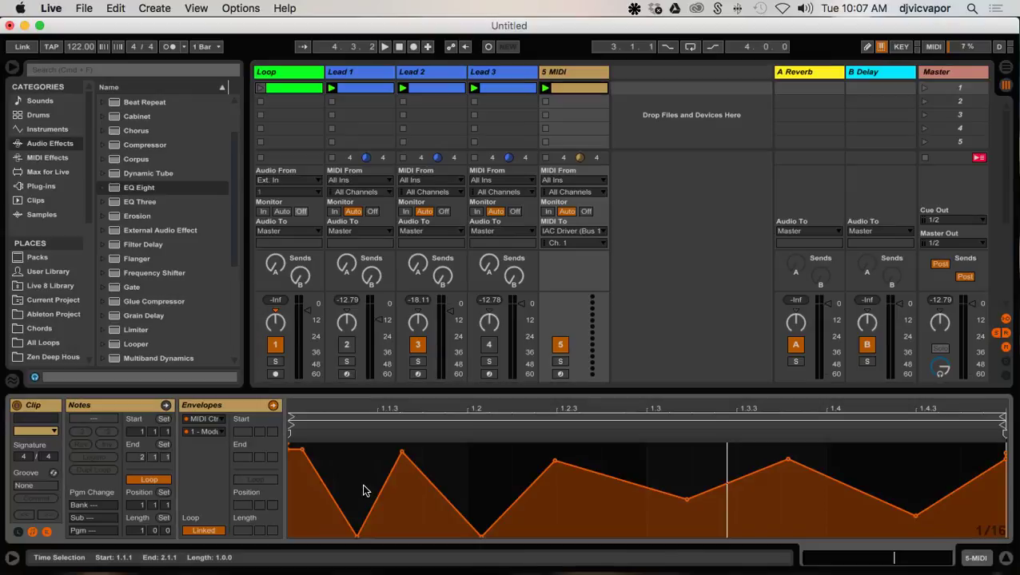
pyautogui.click(363, 490)
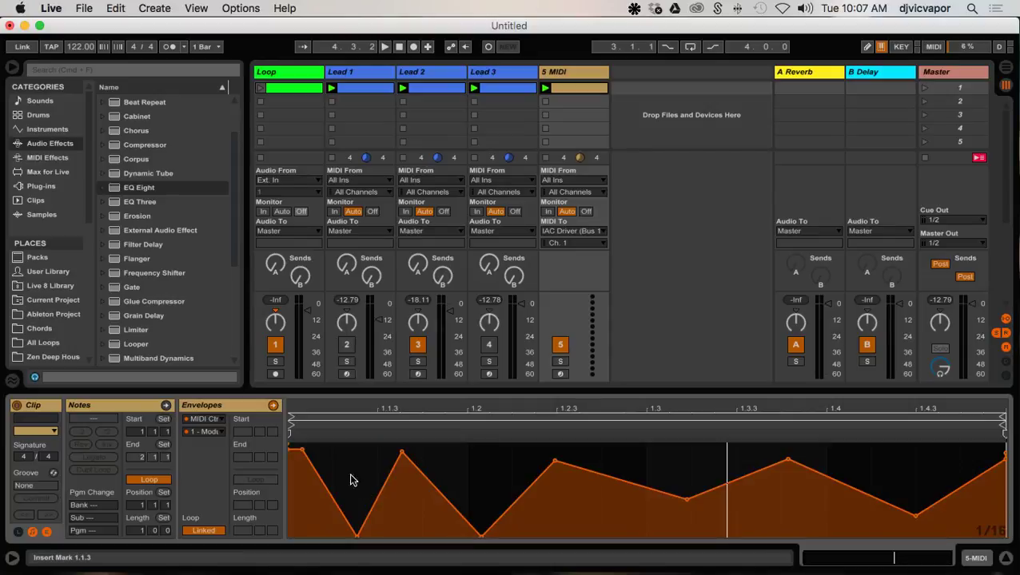
pyautogui.press('super+a')
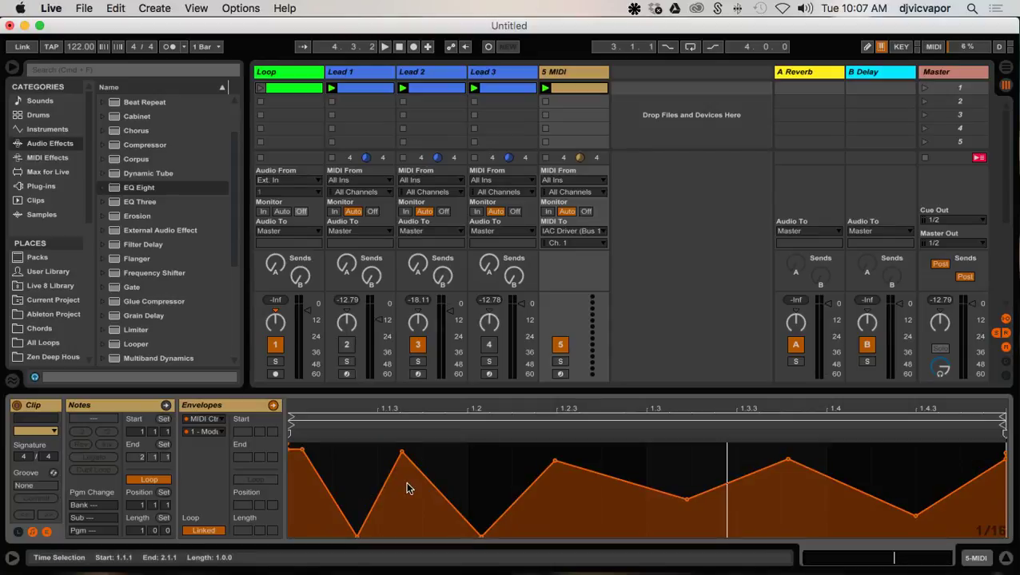
pyautogui.press('Delete')
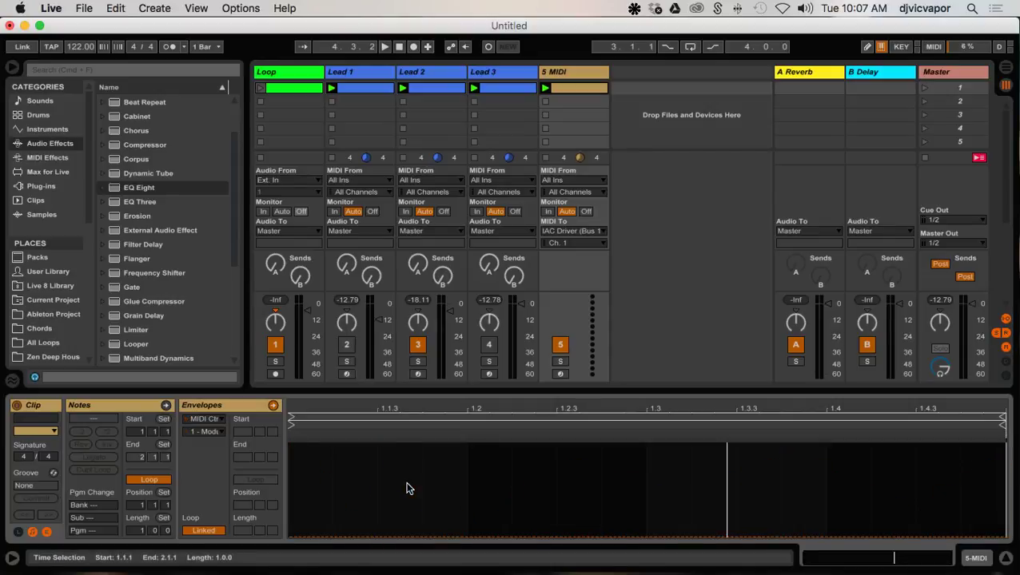
pyautogui.click(213, 433)
pyautogui.click(208, 49)
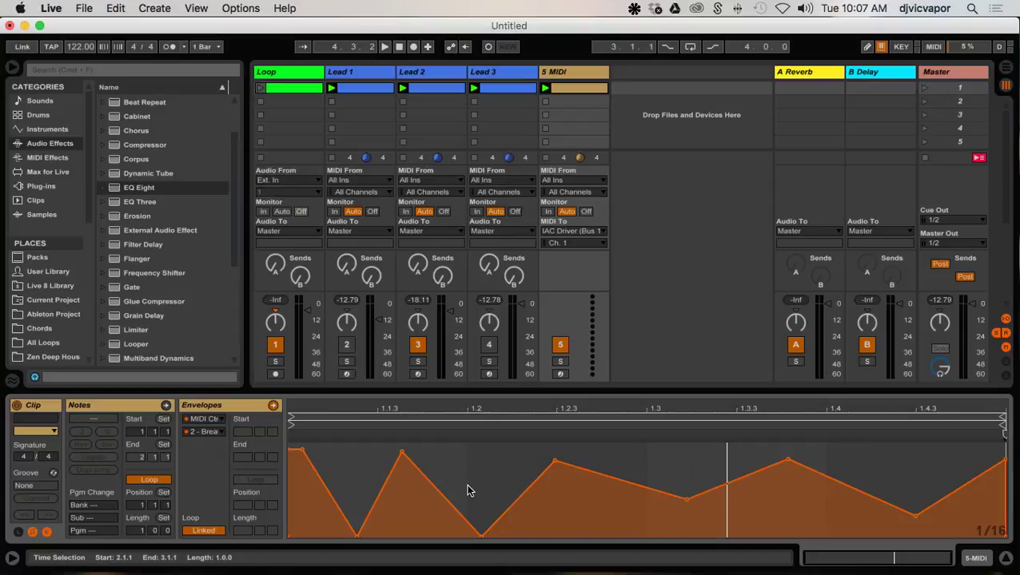
# - Select Lead 2's volume, restart playback, and enter MIDI Map mode
pyautogui.click(450, 316)
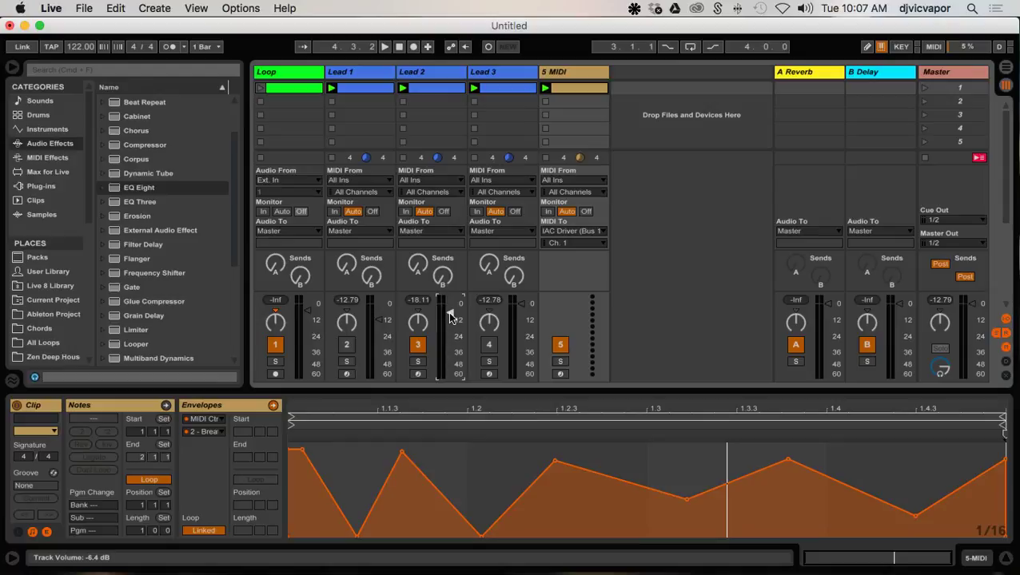
pyautogui.press('space')
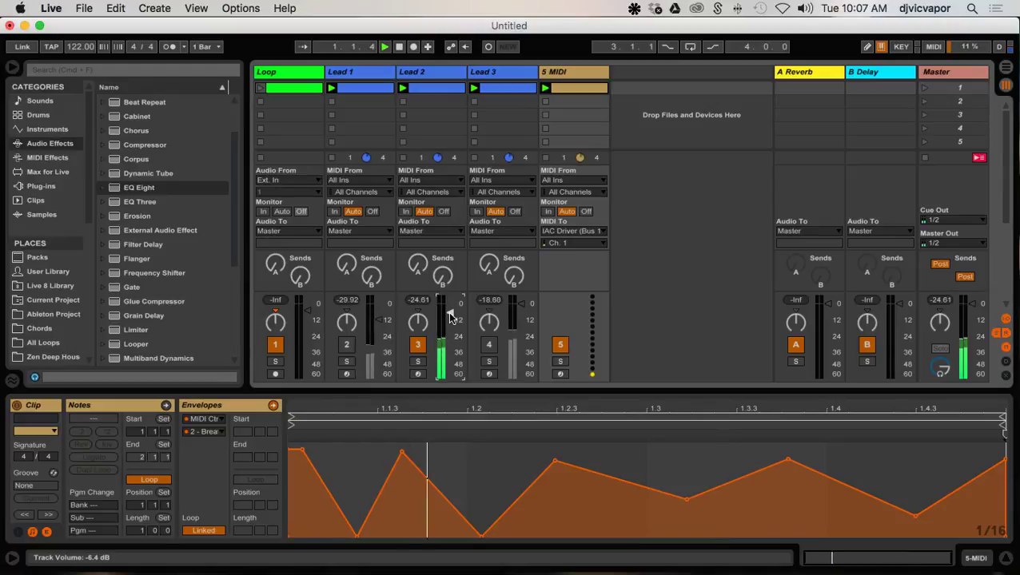
pyautogui.click(932, 46)
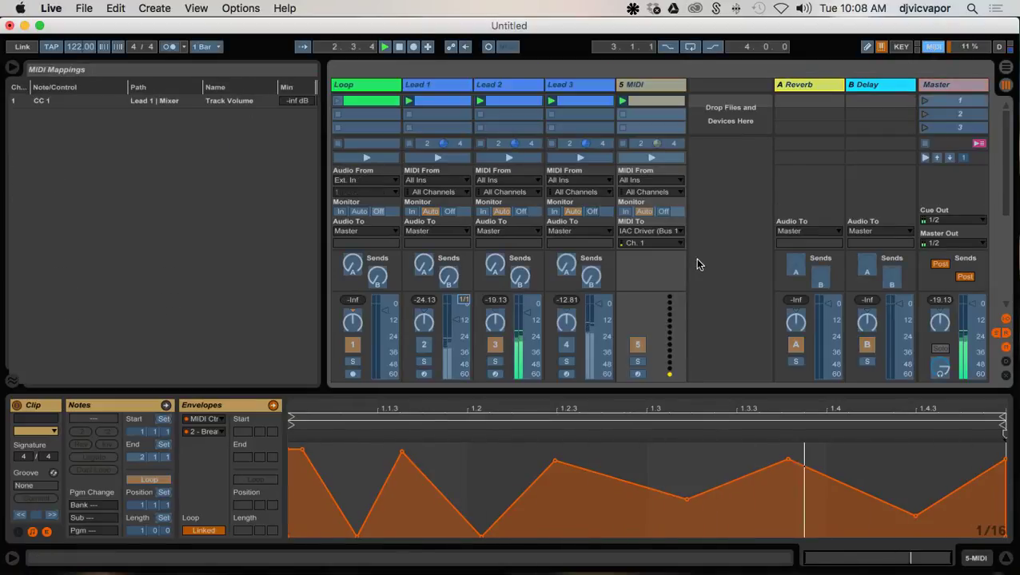
# - Map Lead 2's volume fader to CC 2 via Edit MIDI Map, exit Map mode, and play it back
pyautogui.click(931, 48)
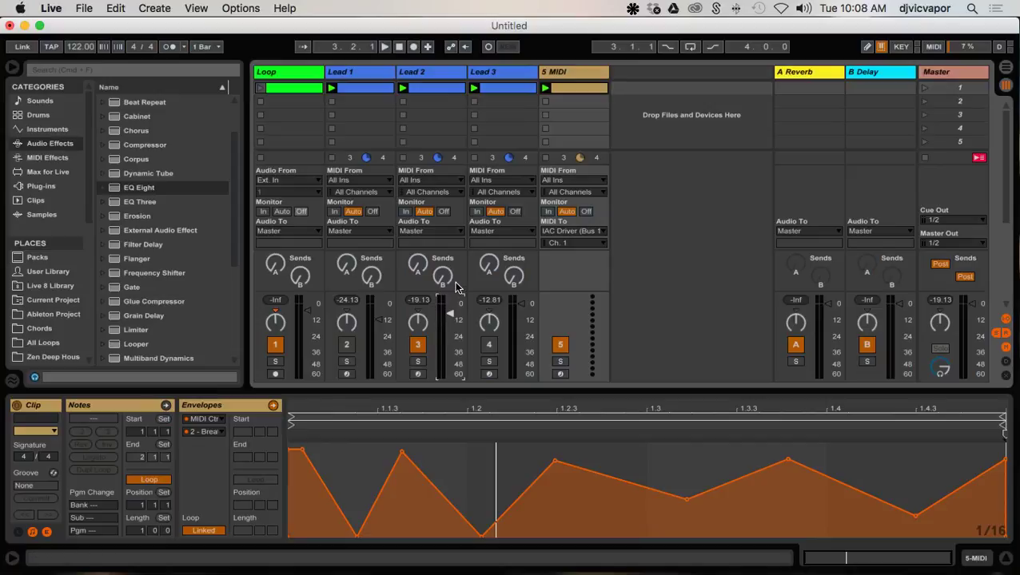
pyautogui.rightClick(457, 312)
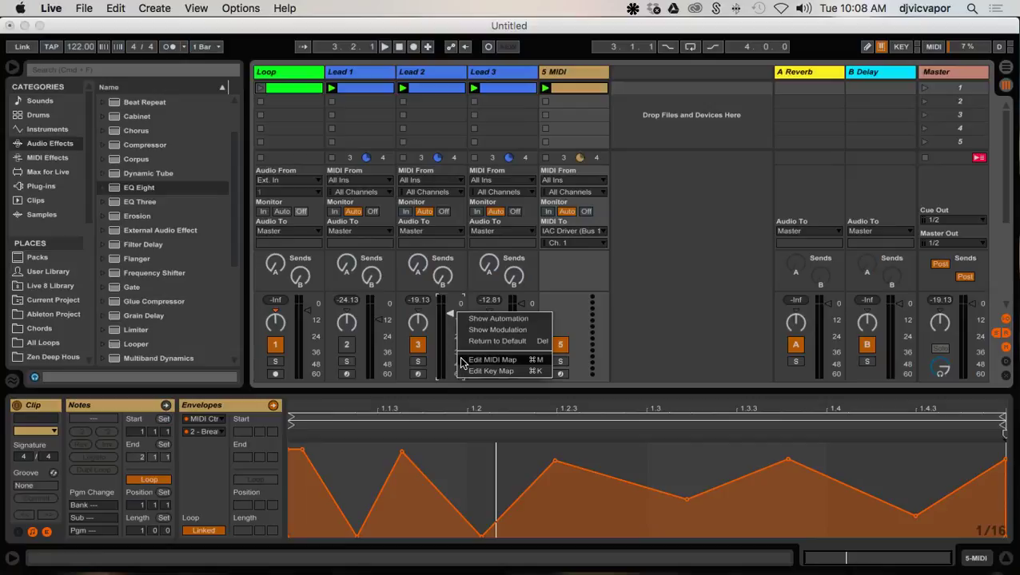
pyautogui.click(489, 360)
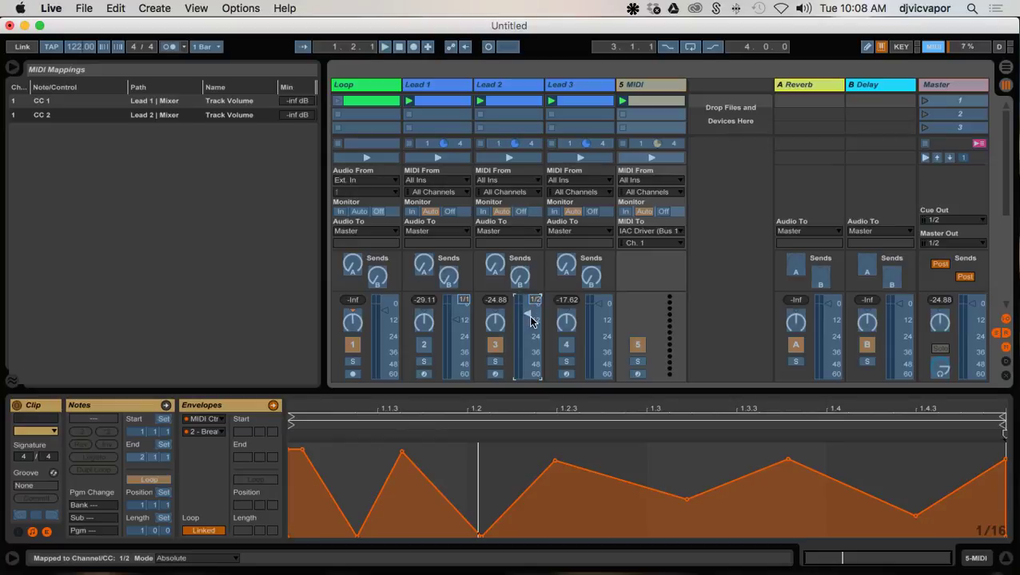
pyautogui.click(933, 48)
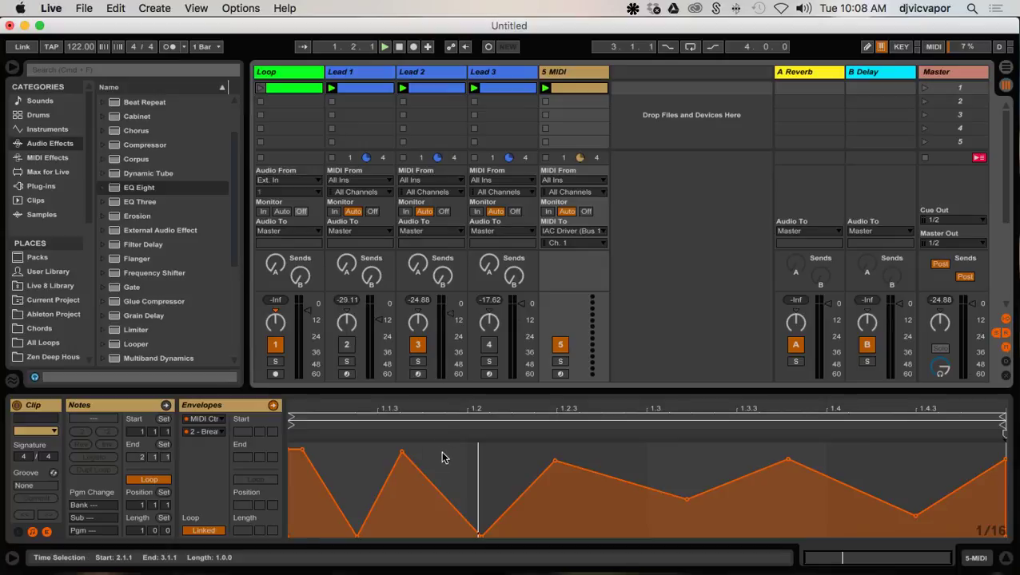
pyautogui.press('space')
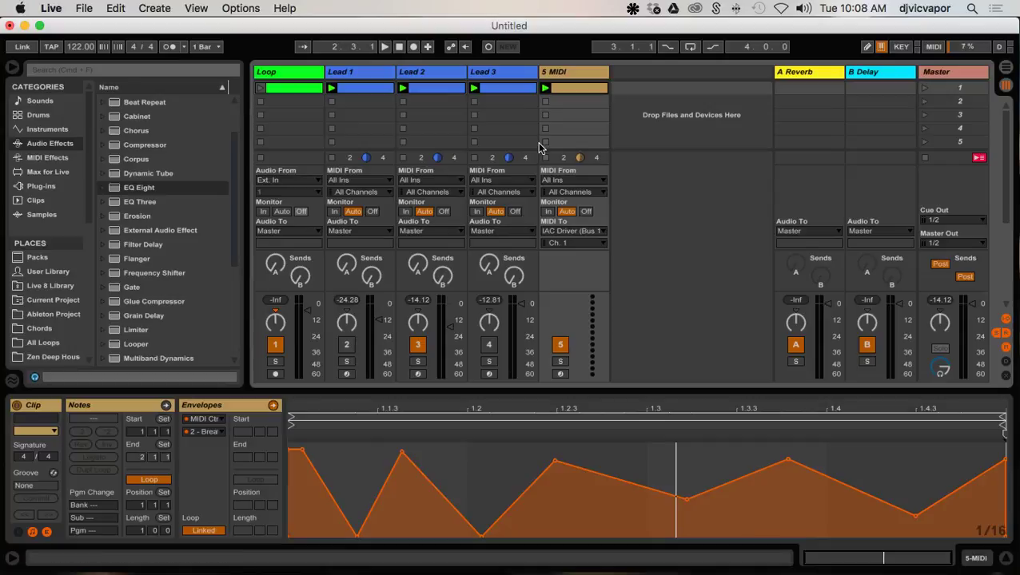
# - Deactivate Lead 2, activate Lead 3, and cut-and-paste the zigzag envelope onto controller 3 (CC 3)
pyautogui.click(418, 344)
pyautogui.click(489, 343)
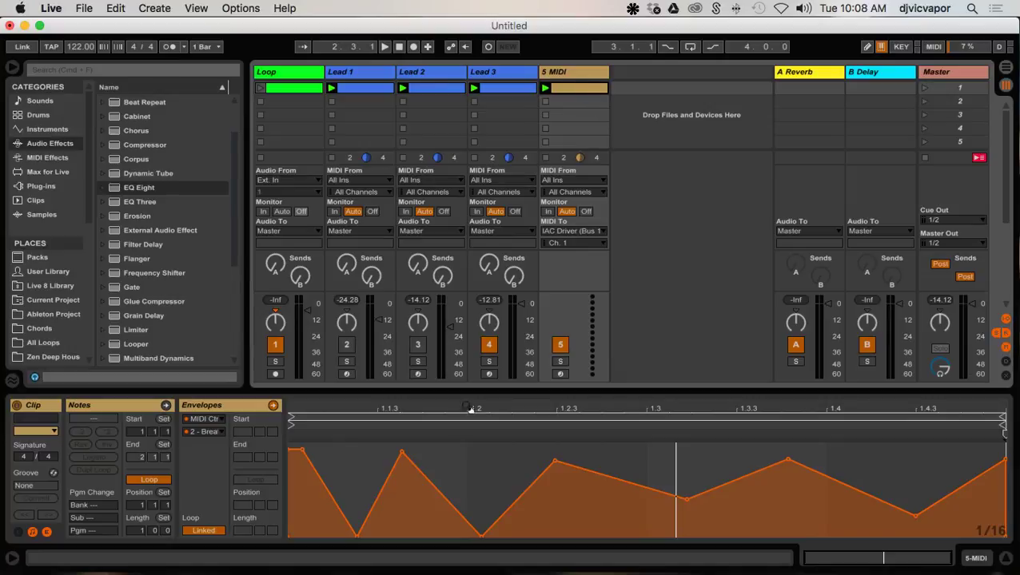
pyautogui.click(449, 471)
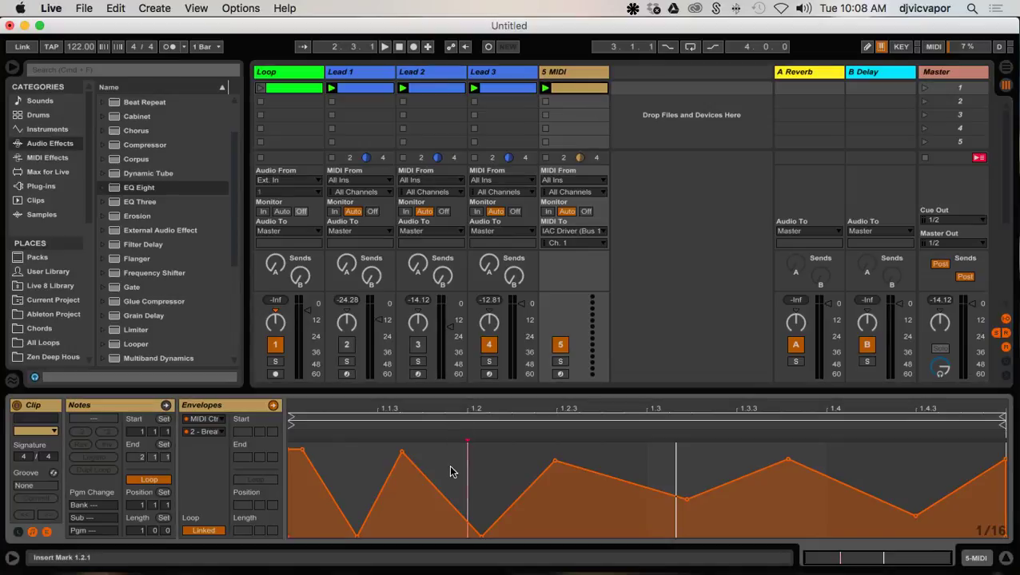
pyautogui.press('super+a')
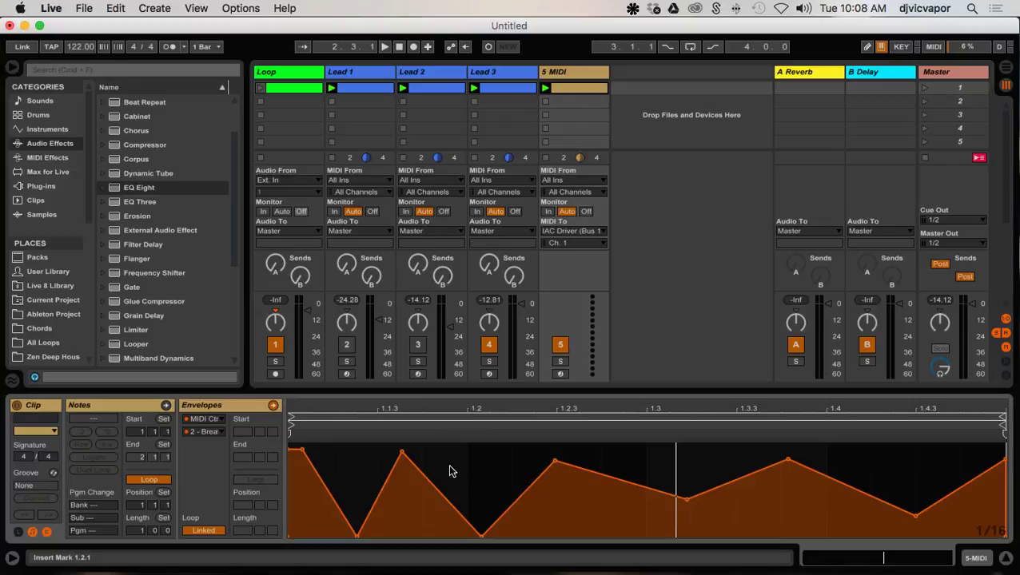
pyautogui.press('Delete')
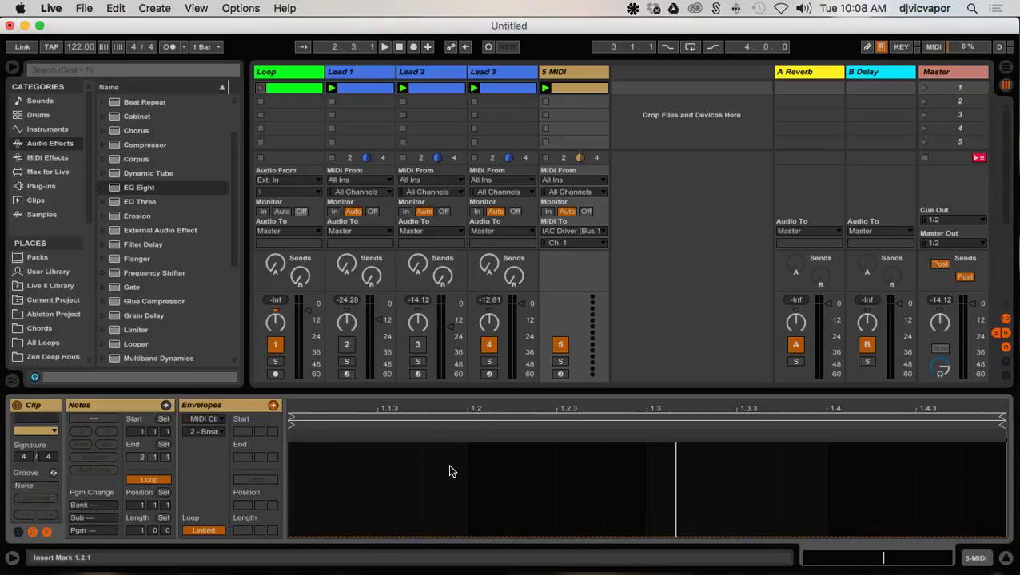
pyautogui.click(207, 432)
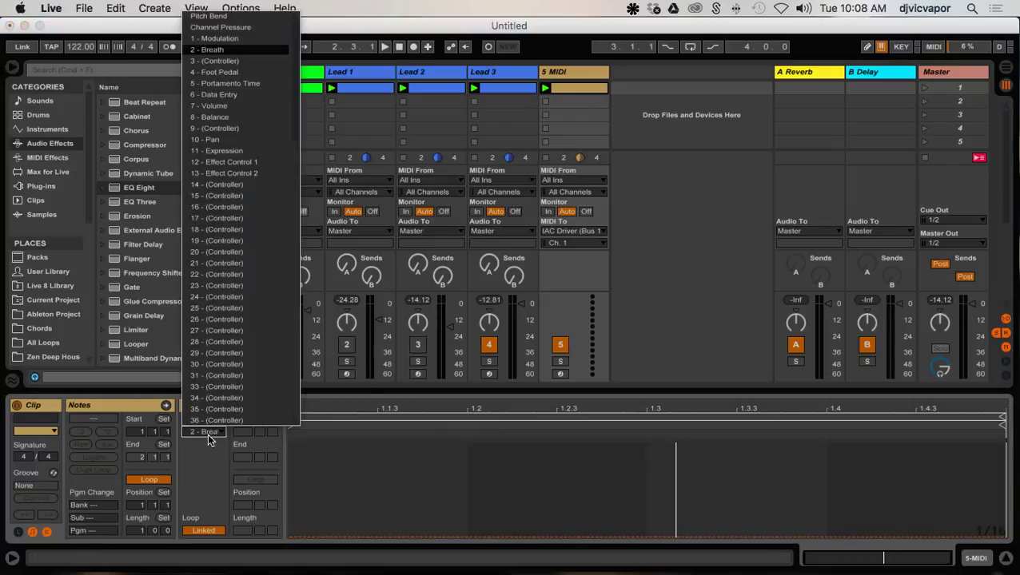
pyautogui.click(258, 61)
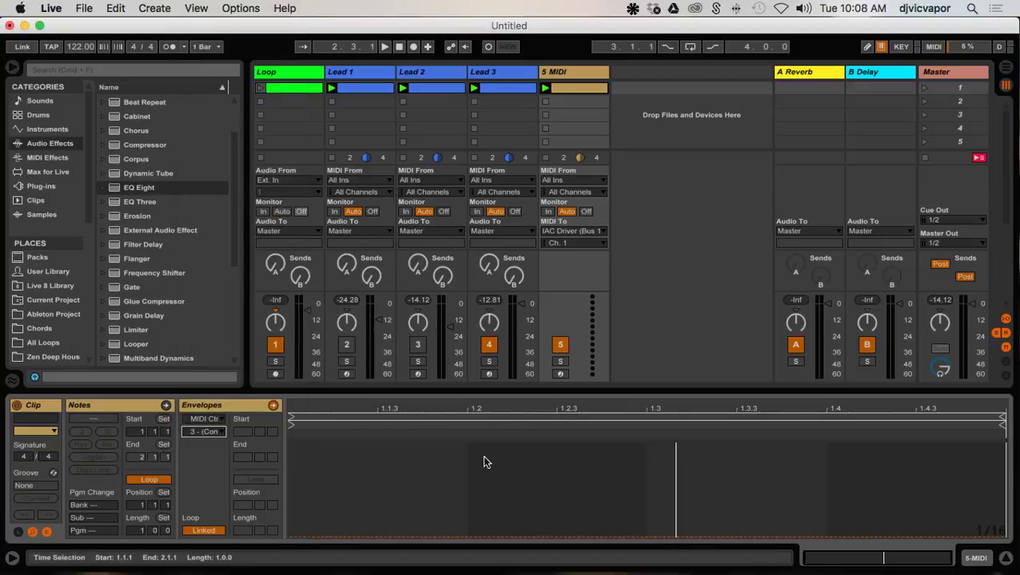
pyautogui.press('super+v')
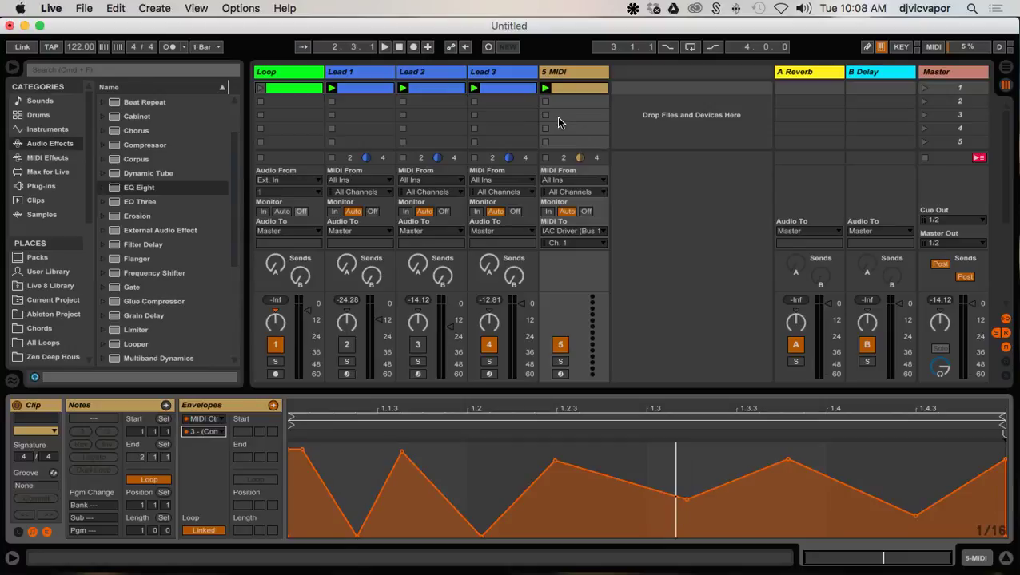
# - Raise Lead 3's volume fader and start playback
pyautogui.moveTo(527, 351)
pyautogui.mouseDown()
pyautogui.moveTo(524, 303)
pyautogui.moveTo(524, 313)
pyautogui.mouseUp()
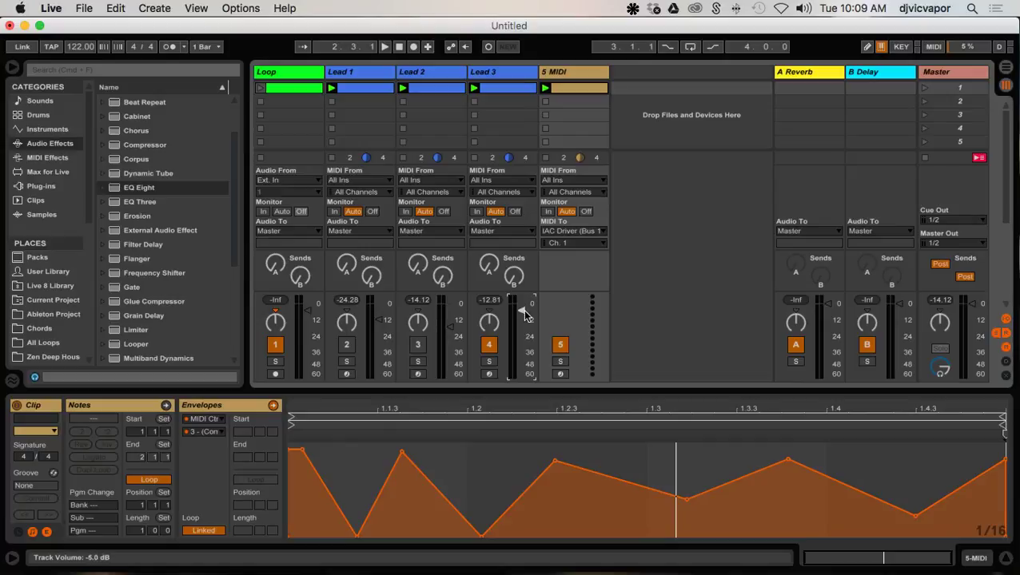
pyautogui.press('space')
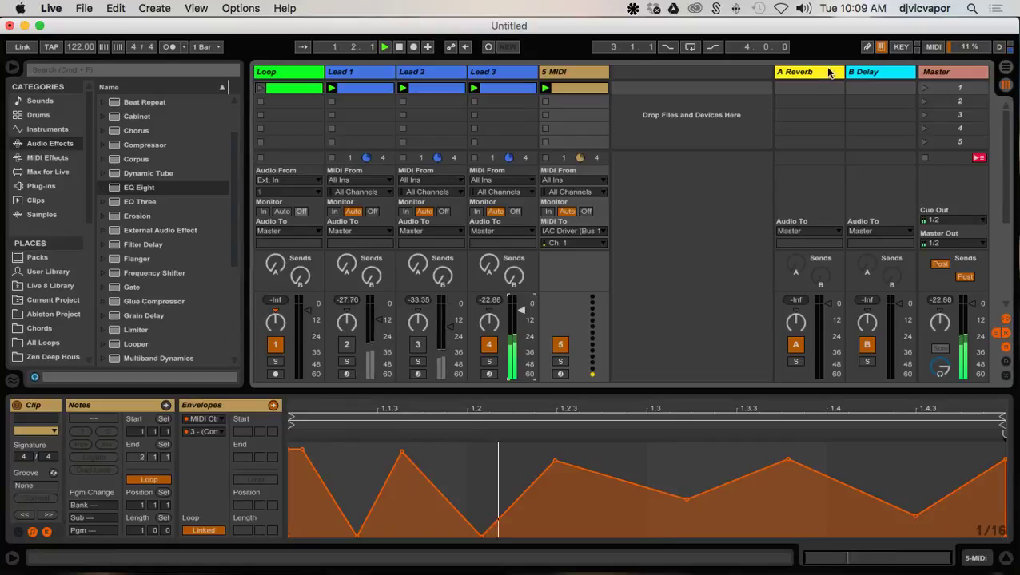
pyautogui.click(935, 48)
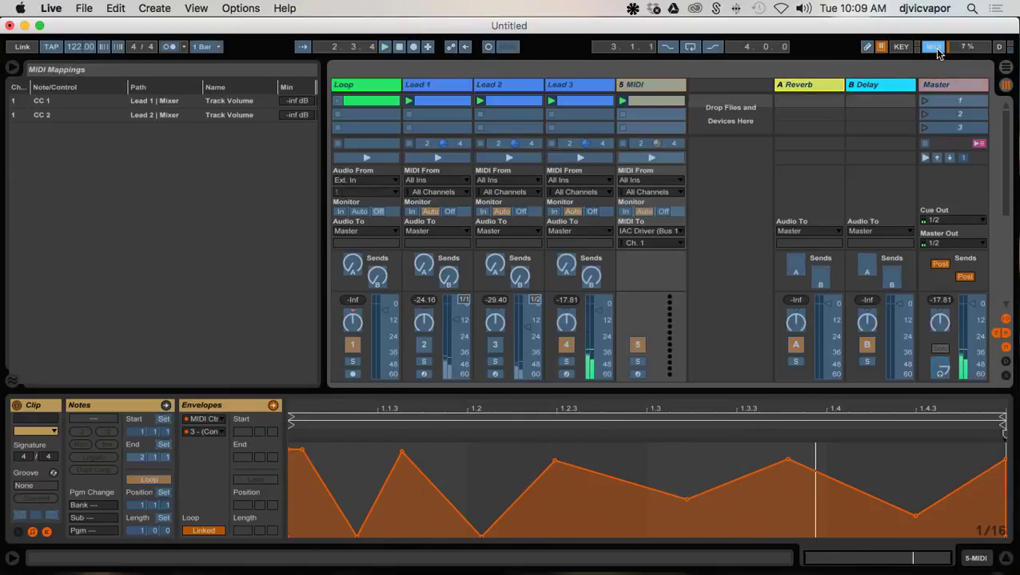
pyautogui.click(935, 48)
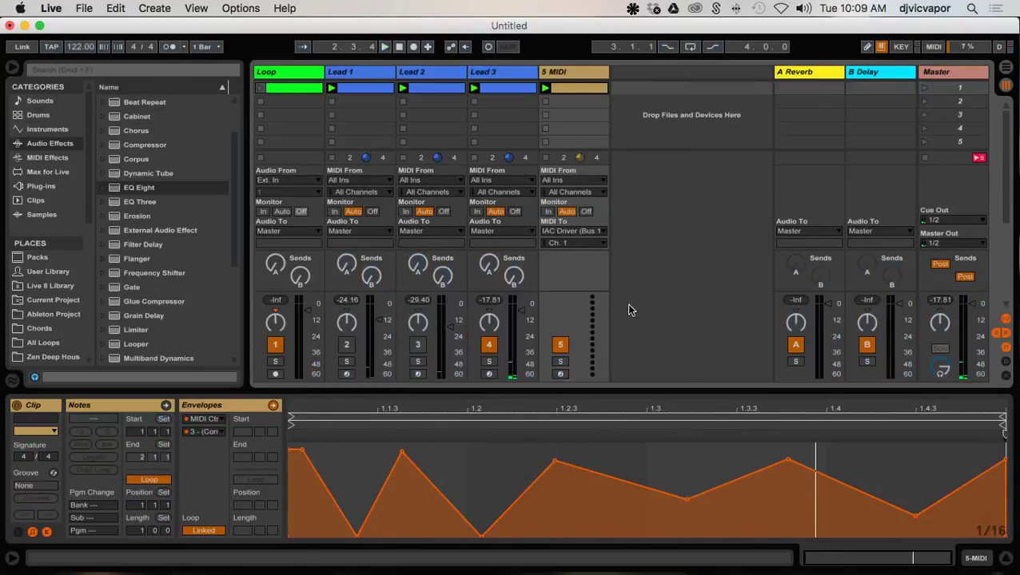
# - Map Lead 3's volume to CC 3, then play it back to hear the modulated level
pyautogui.rightClick(525, 304)
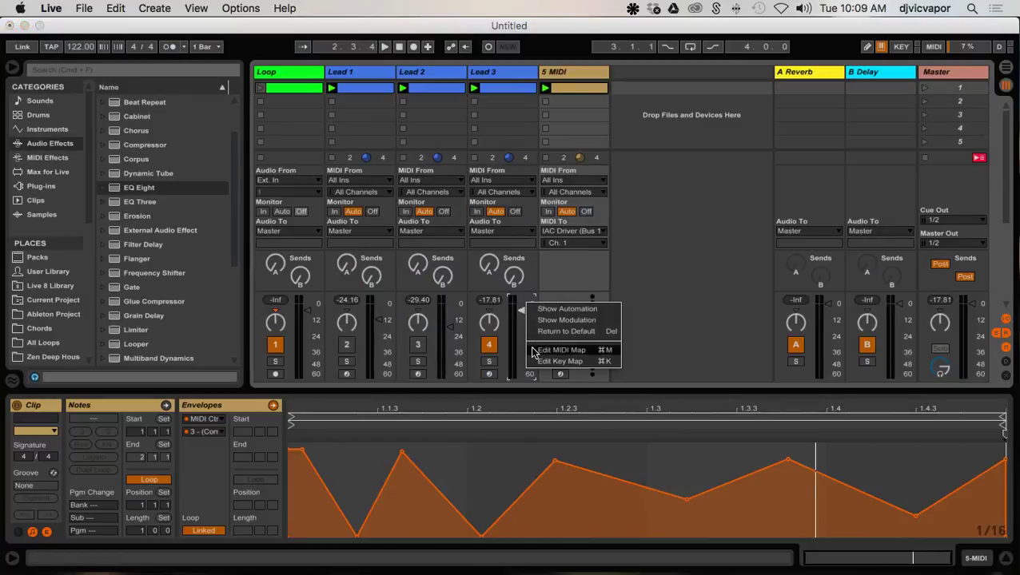
pyautogui.click(576, 343)
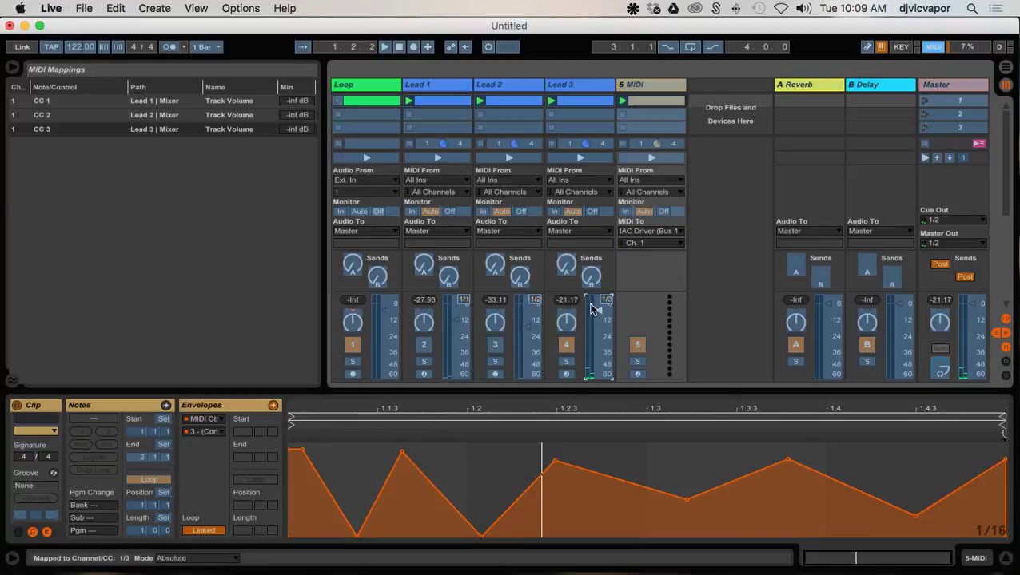
pyautogui.click(934, 47)
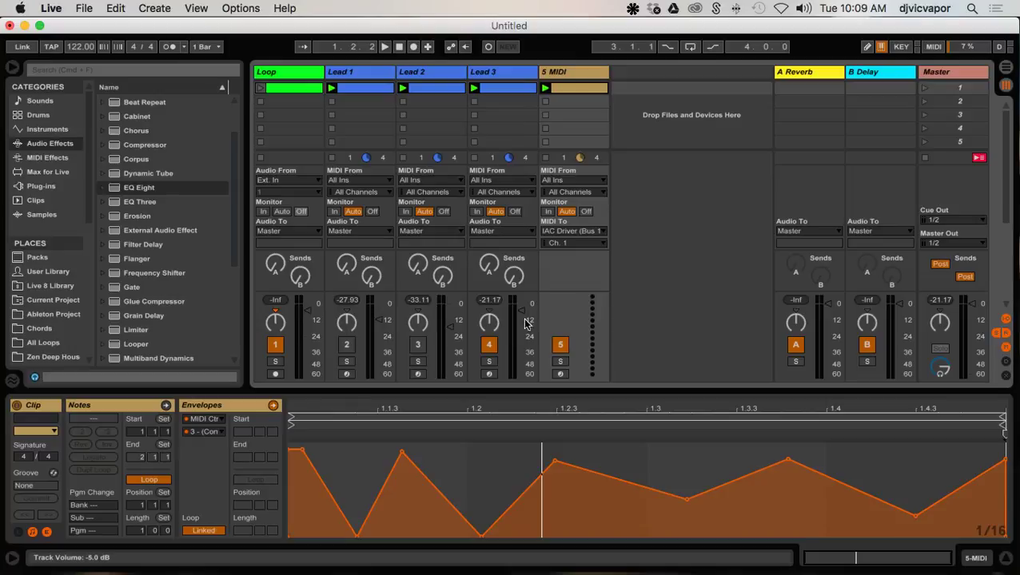
pyautogui.press('space')
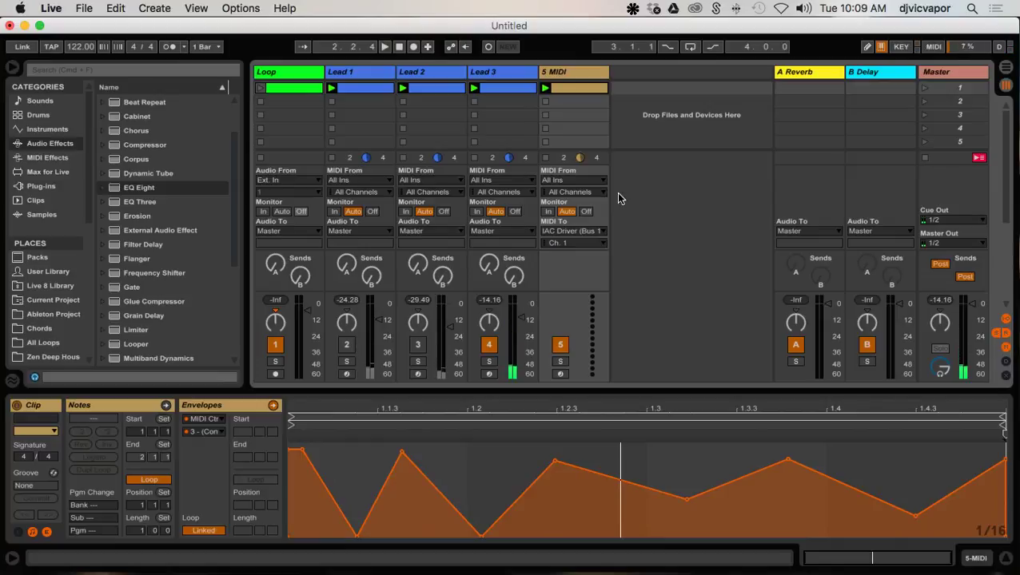
# - Turn Lead 1 and Lead 2 back on, then set the 5 MIDI clip's envelope to 1 - Modulation and activate it
pyautogui.click(420, 344)
pyautogui.click(350, 346)
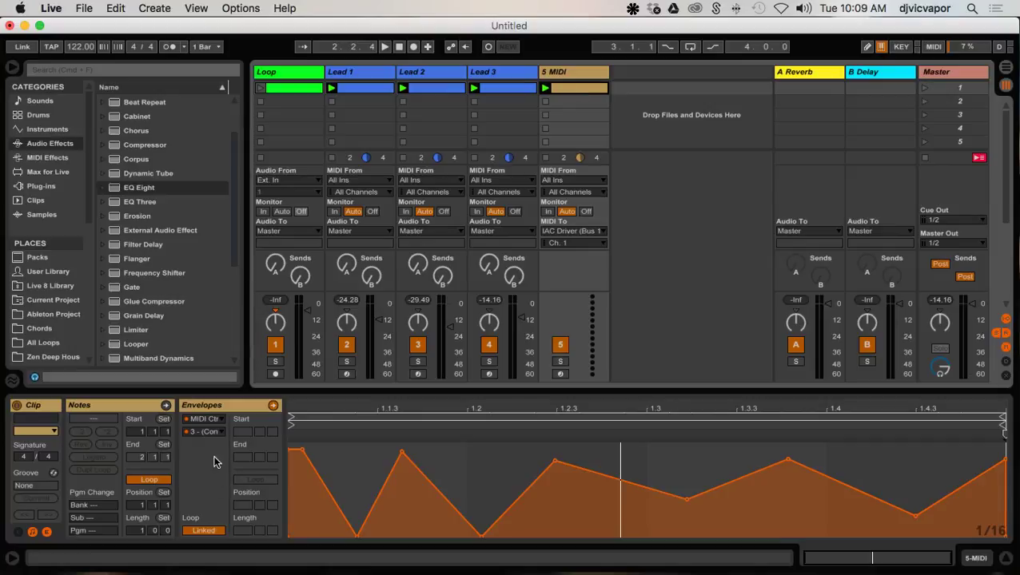
pyautogui.click(209, 431)
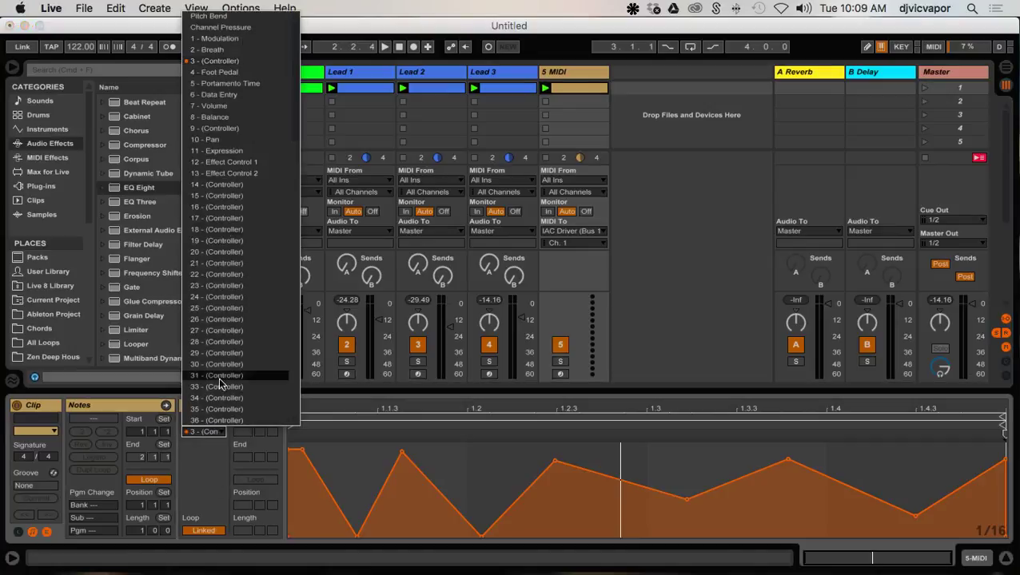
pyautogui.click(227, 39)
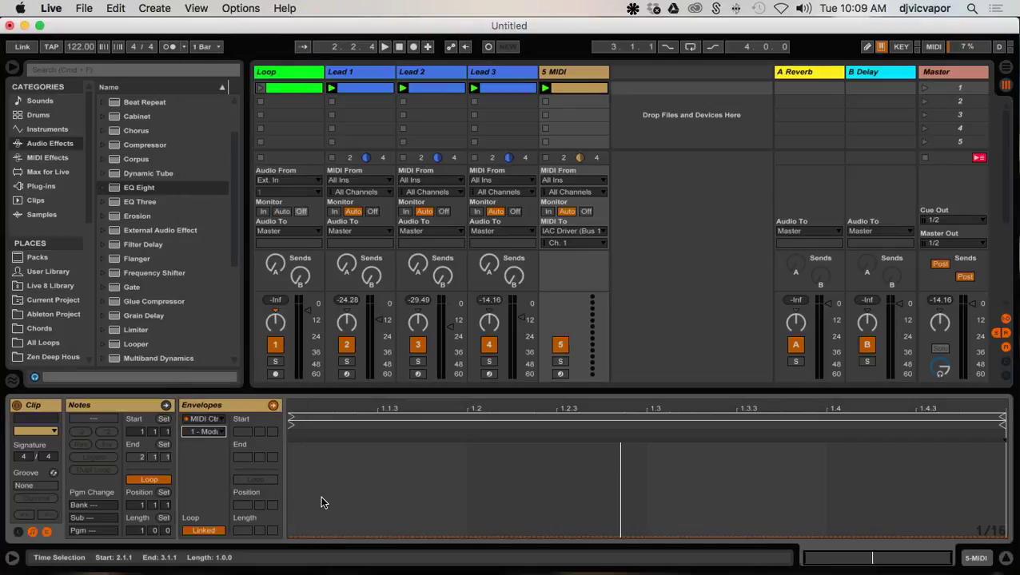
pyautogui.click(299, 537)
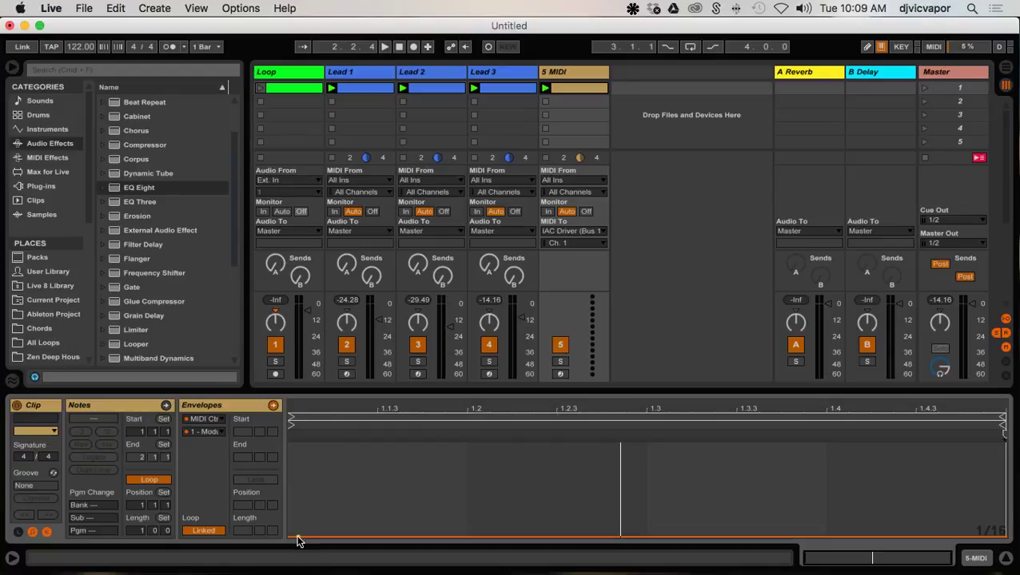
# - Draw the first modulation peak at about 53, curving it down to a low point of 15 and a dip
pyautogui.moveTo(305, 539); pyautogui.dragTo(340, 445)
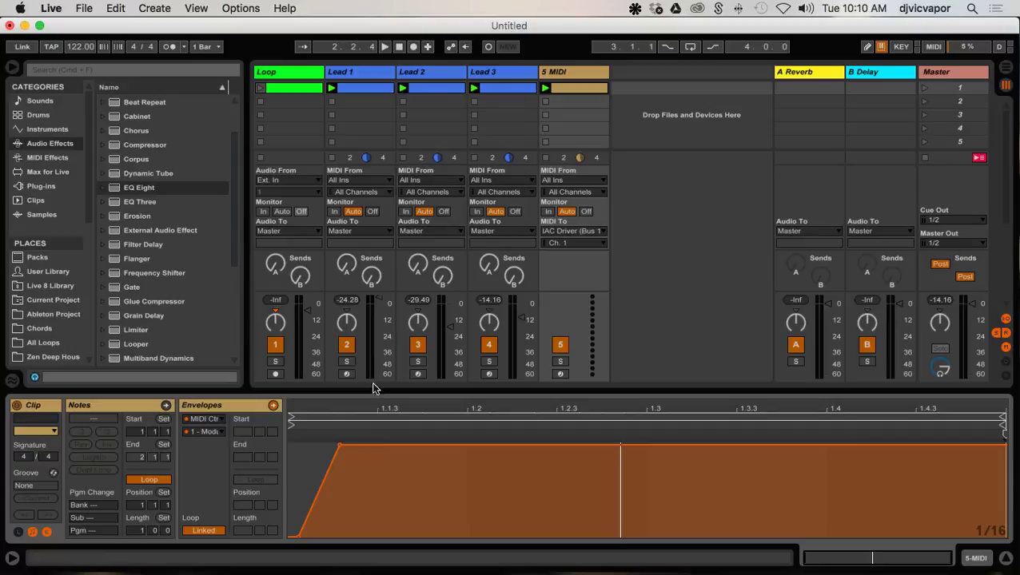
pyautogui.moveTo(369, 444); pyautogui.dragTo(364, 496)
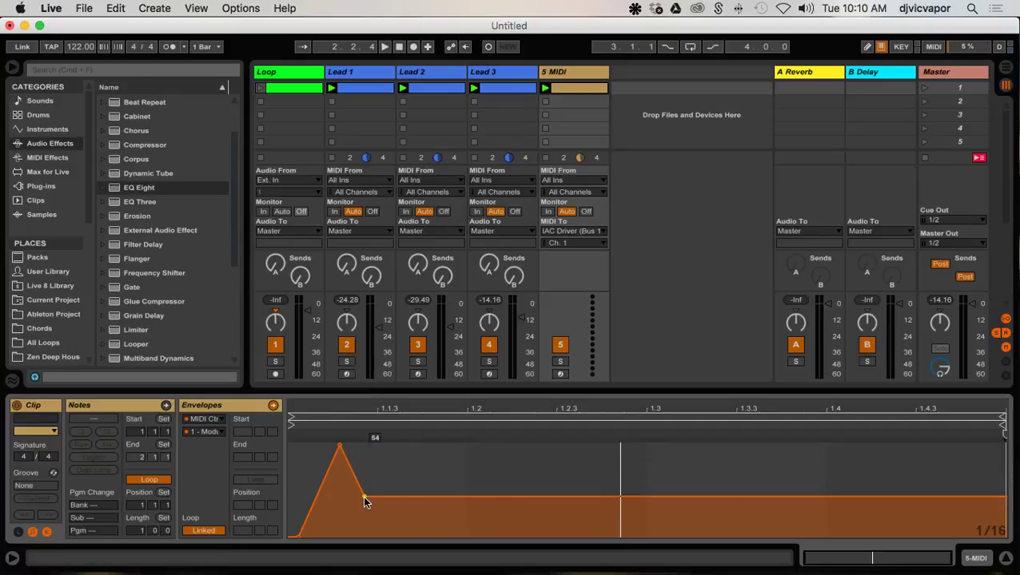
pyautogui.moveTo(351, 473); pyautogui.dragTo(352, 449)
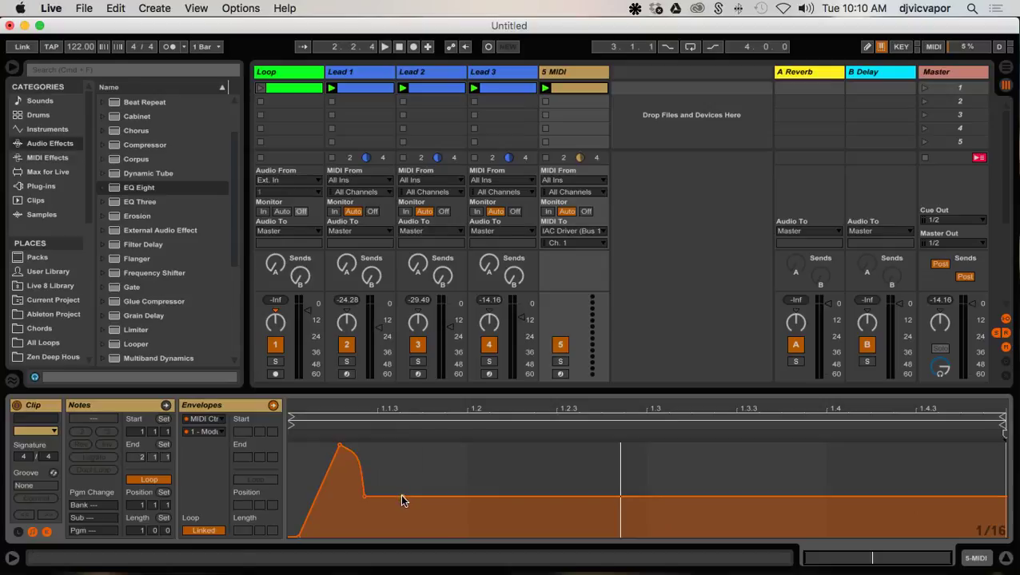
pyautogui.moveTo(402, 496); pyautogui.dragTo(450, 461)
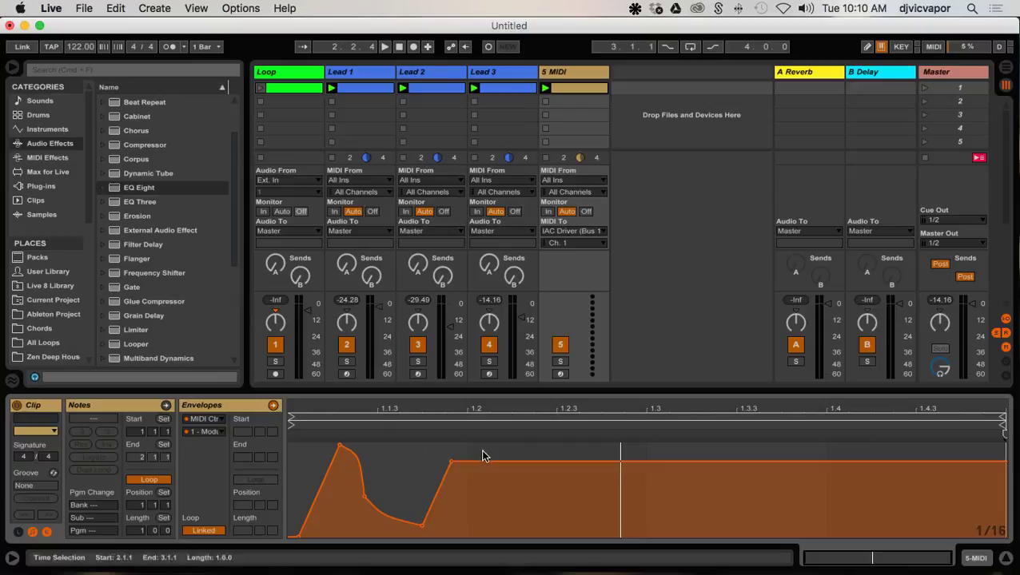
pyautogui.moveTo(485, 463); pyautogui.dragTo(511, 481)
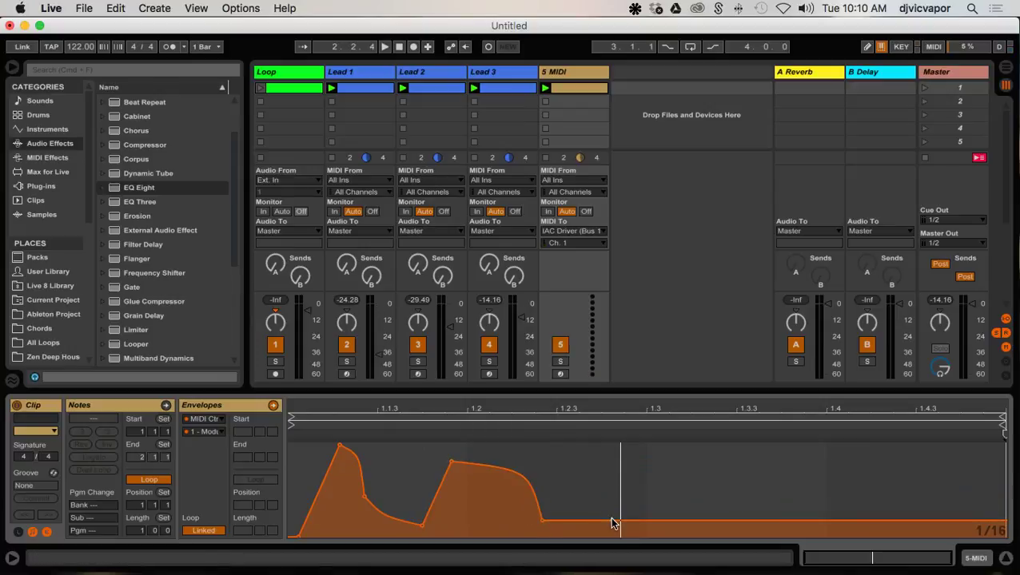
# - Add curved peaks near bar 1.2.3 and late in the bar to finish the modulation envelope
pyautogui.moveTo(610, 523); pyautogui.dragTo(587, 507)
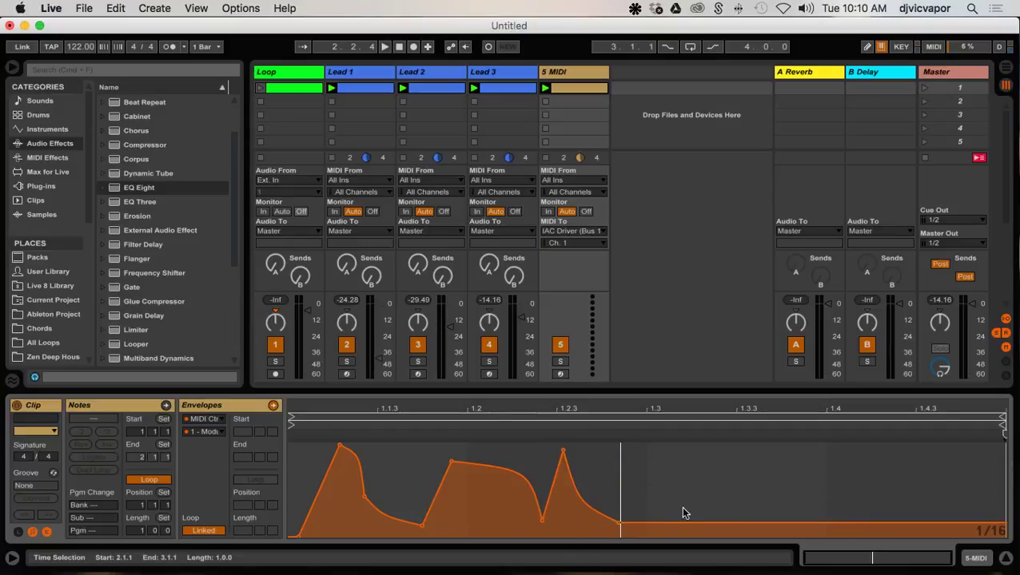
pyautogui.moveTo(690, 527); pyautogui.dragTo(821, 524)
pyautogui.moveTo(758, 501); pyautogui.dragTo(807, 489)
pyautogui.moveTo(915, 524); pyautogui.dragTo(973, 524)
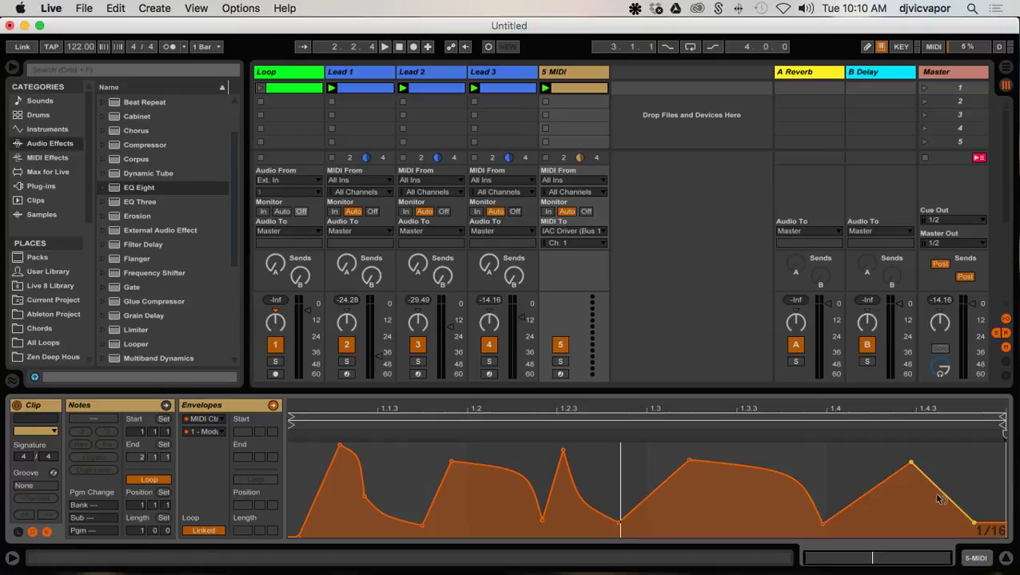
pyautogui.moveTo(943, 493); pyautogui.dragTo(948, 481)
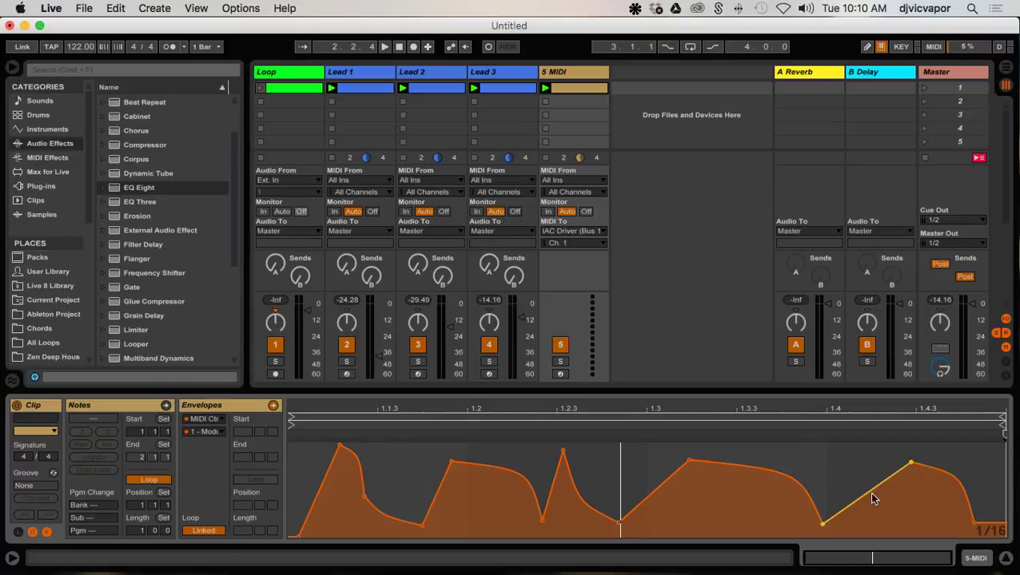
pyautogui.moveTo(873, 499); pyautogui.dragTo(873, 513)
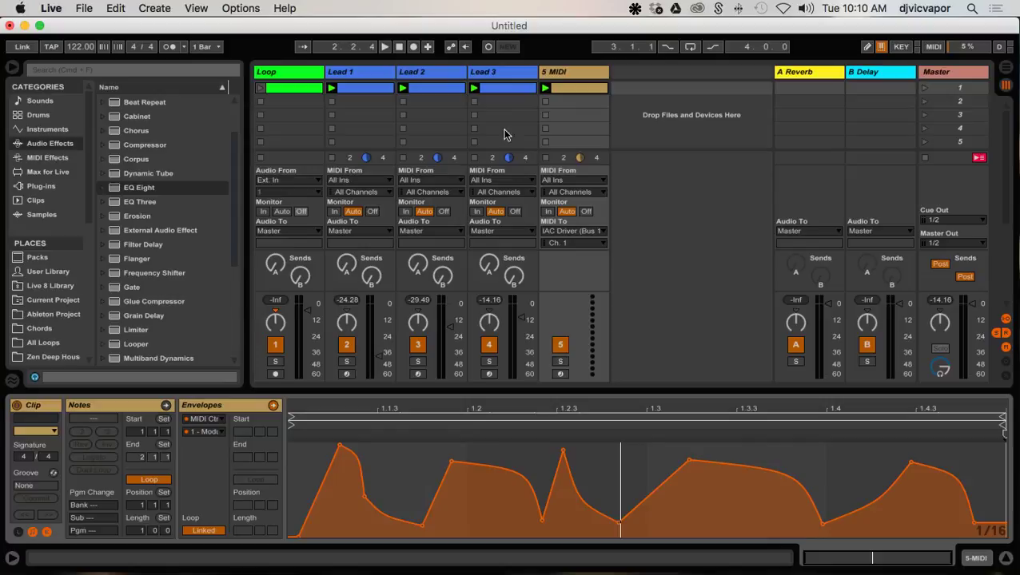
# - Switch the 5 MIDI clip's envelope controller to 2 - Breath
pyautogui.click(569, 89)
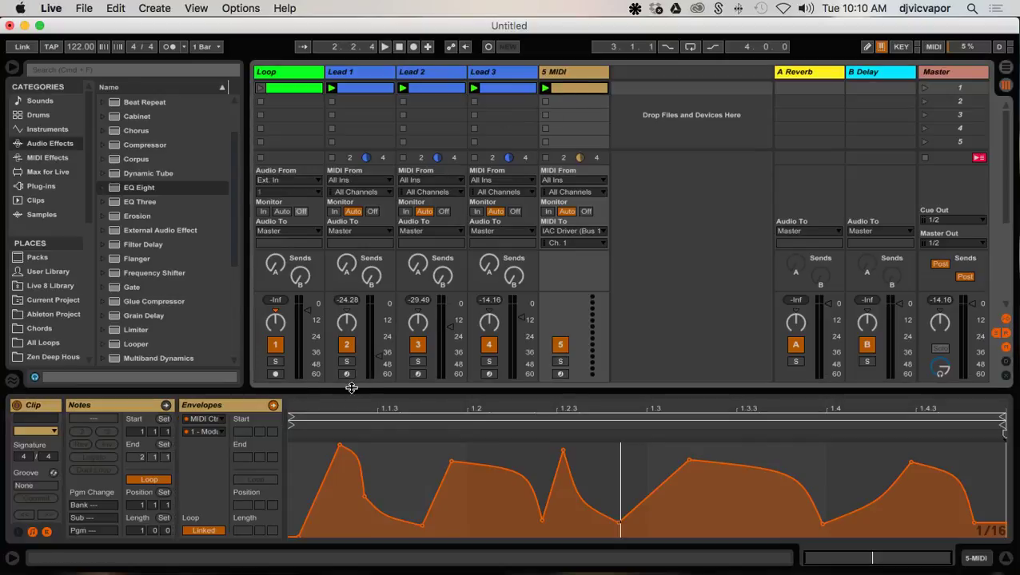
pyautogui.click(221, 432)
pyautogui.click(224, 49)
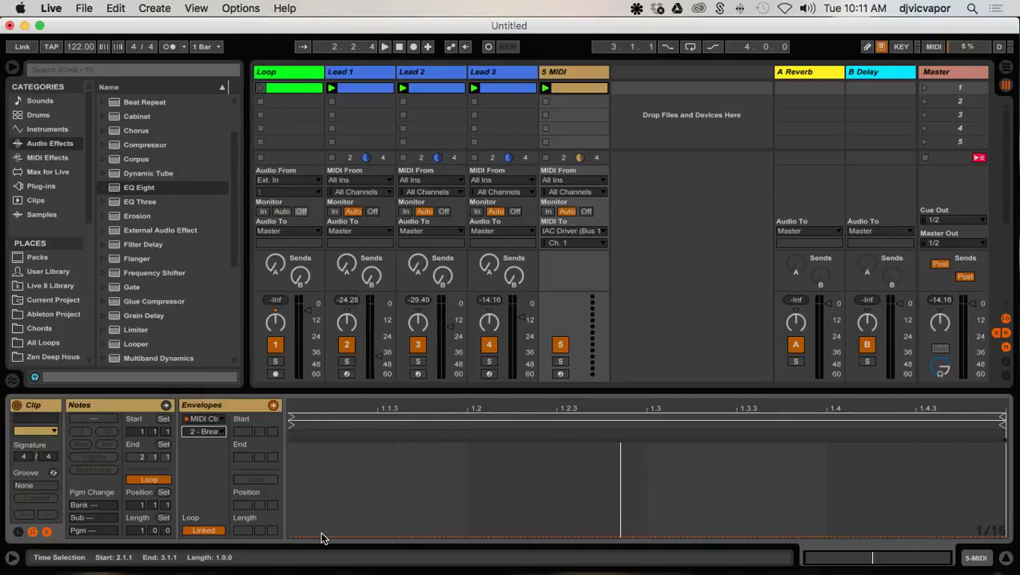
# - Draw curved Breath breakpoints with a middle peak, a raised point at 124, and a late fall
pyautogui.moveTo(321, 538); pyautogui.dragTo(346, 521)
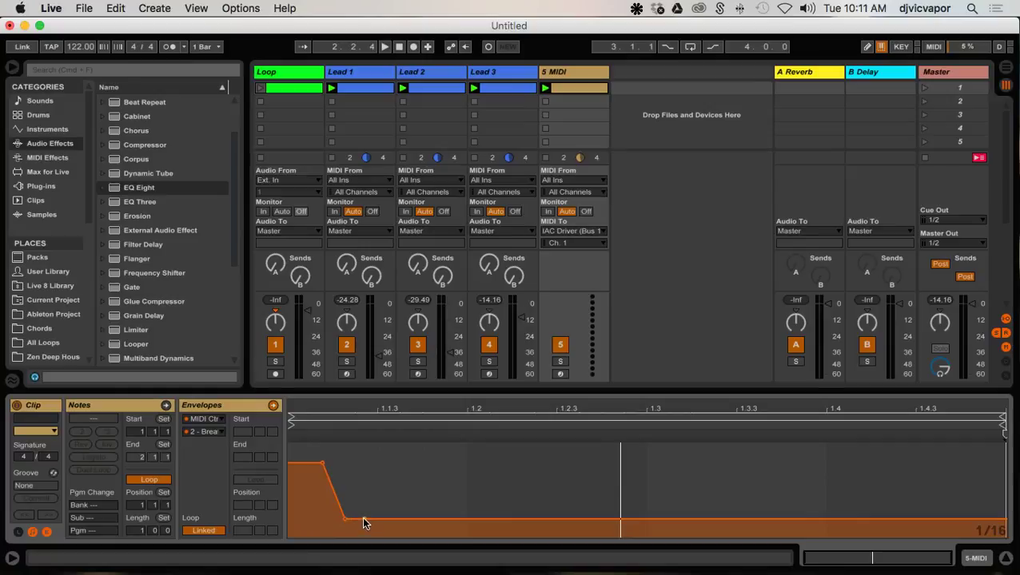
pyautogui.moveTo(364, 521); pyautogui.dragTo(578, 470)
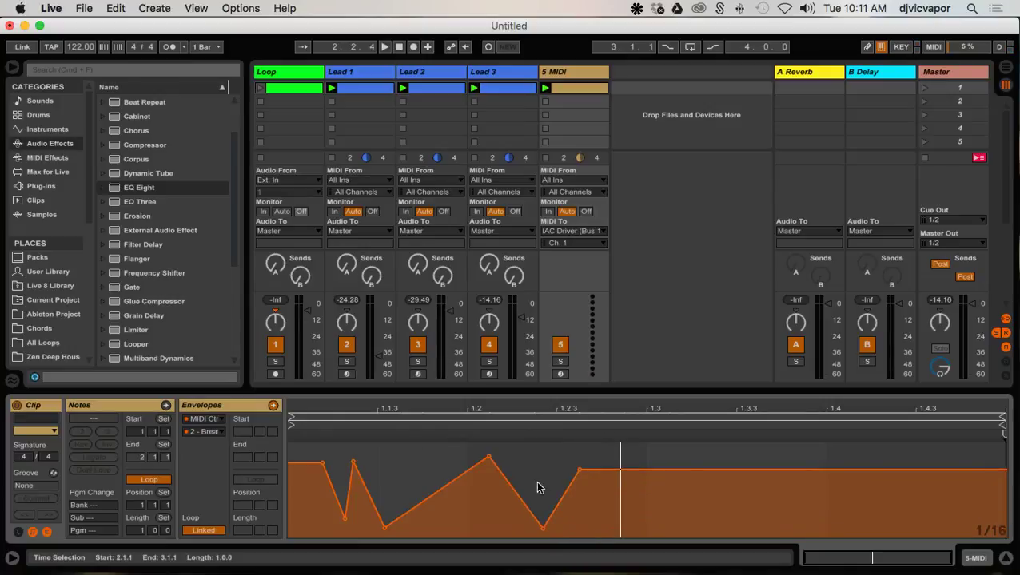
pyautogui.moveTo(515, 496); pyautogui.dragTo(515, 519)
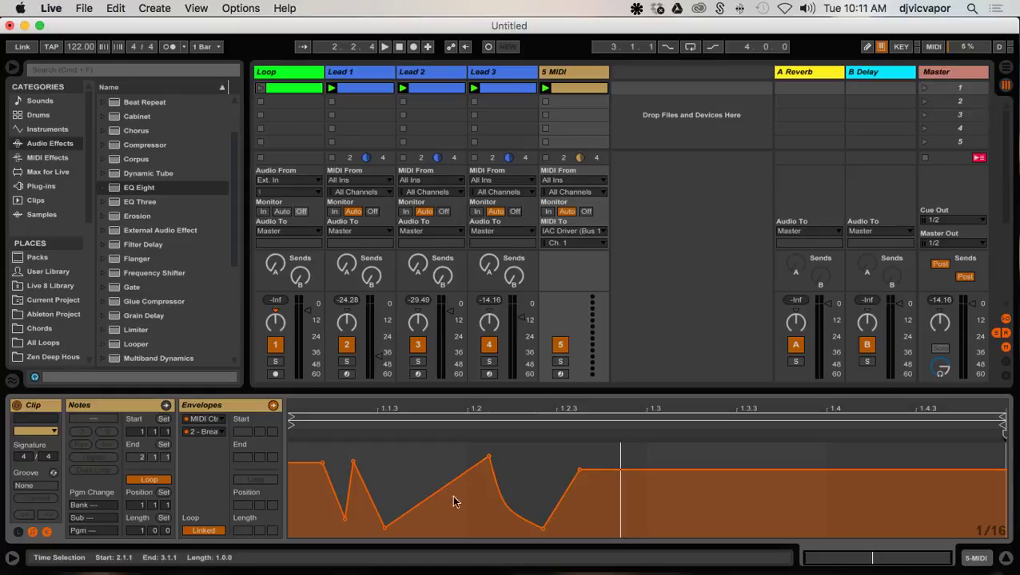
pyautogui.moveTo(437, 495); pyautogui.dragTo(437, 472)
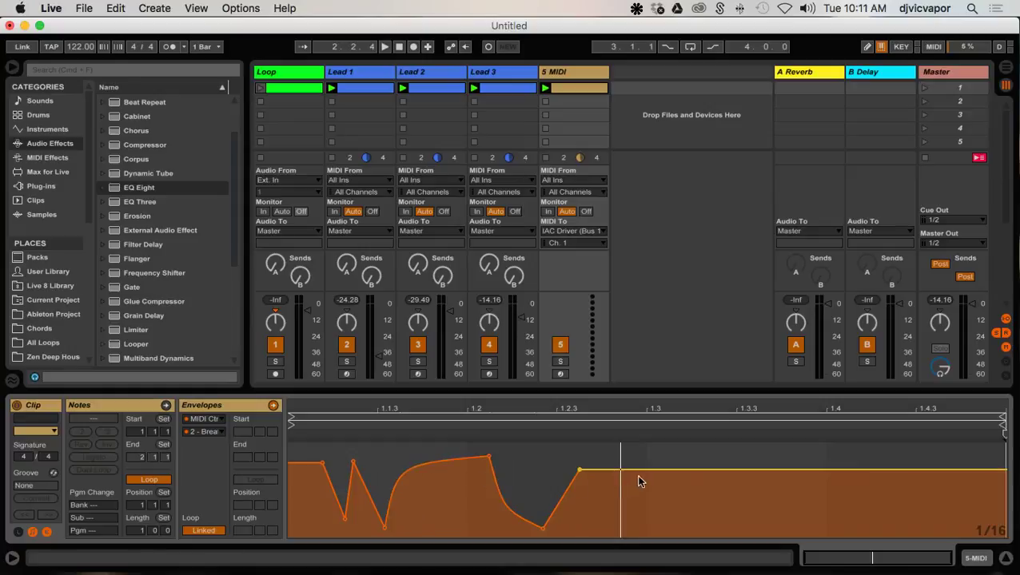
pyautogui.moveTo(637, 472); pyautogui.dragTo(795, 496)
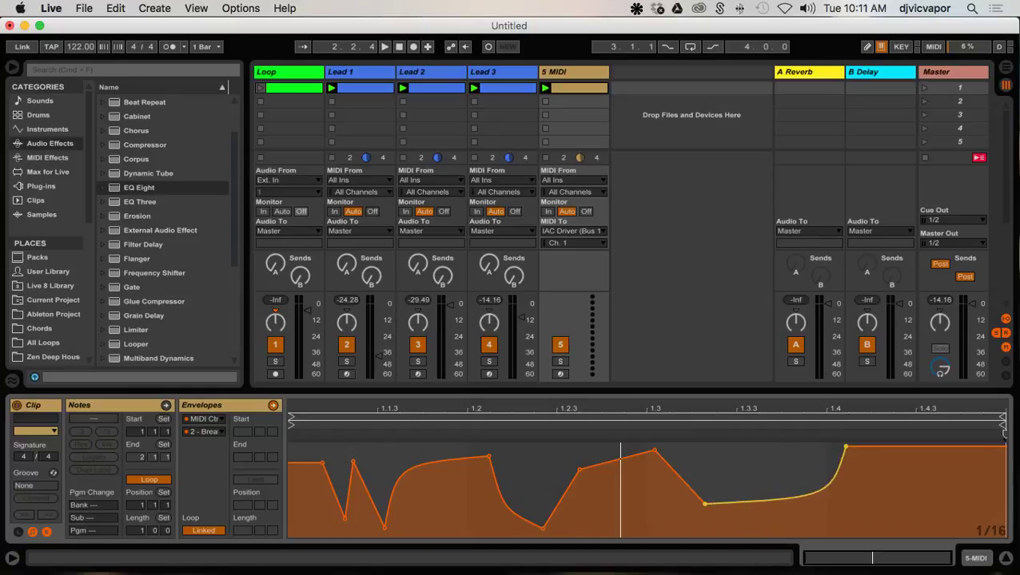
pyautogui.moveTo(908, 449); pyautogui.dragTo(990, 468)
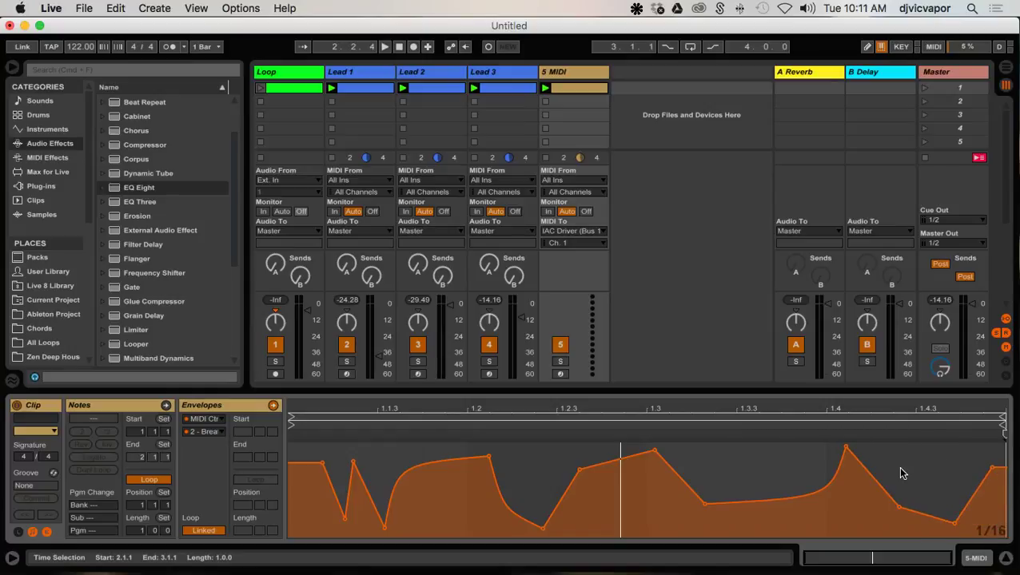
# - Unlink the Breath envelope and stretch its loop to four bars, viewing bars 1 to 5
pyautogui.click(199, 532)
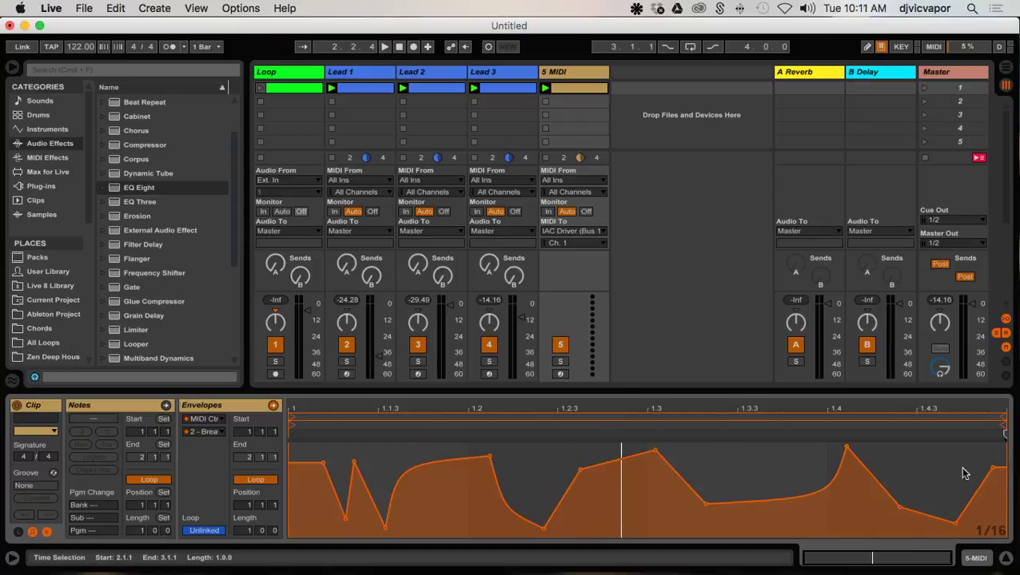
pyautogui.moveTo(1004, 418)
pyautogui.mouseDown()
pyautogui.moveTo(1016, 421)
pyautogui.moveTo(748, 419)
pyautogui.mouseUp()
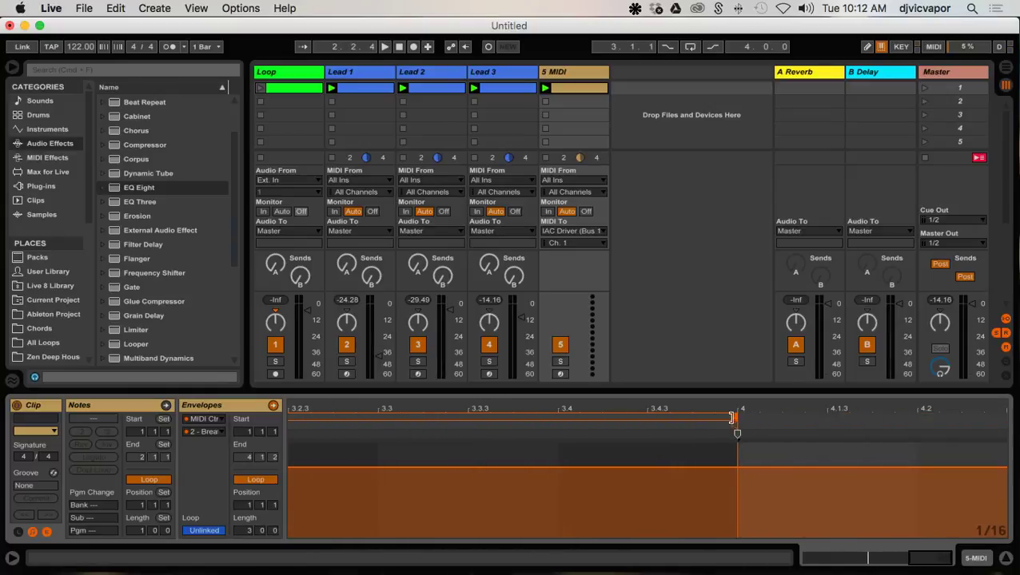
pyautogui.moveTo(734, 417)
pyautogui.mouseDown()
pyautogui.moveTo(1016, 426)
pyautogui.moveTo(823, 411)
pyautogui.moveTo(839, 416)
pyautogui.mouseUp()
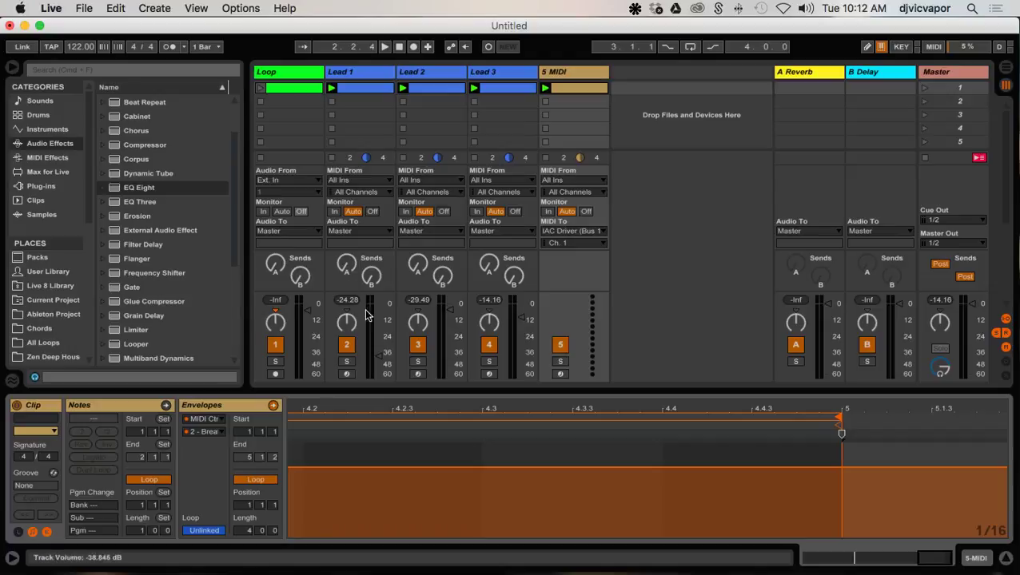
pyautogui.moveTo(607, 407); pyautogui.dragTo(607, 376)
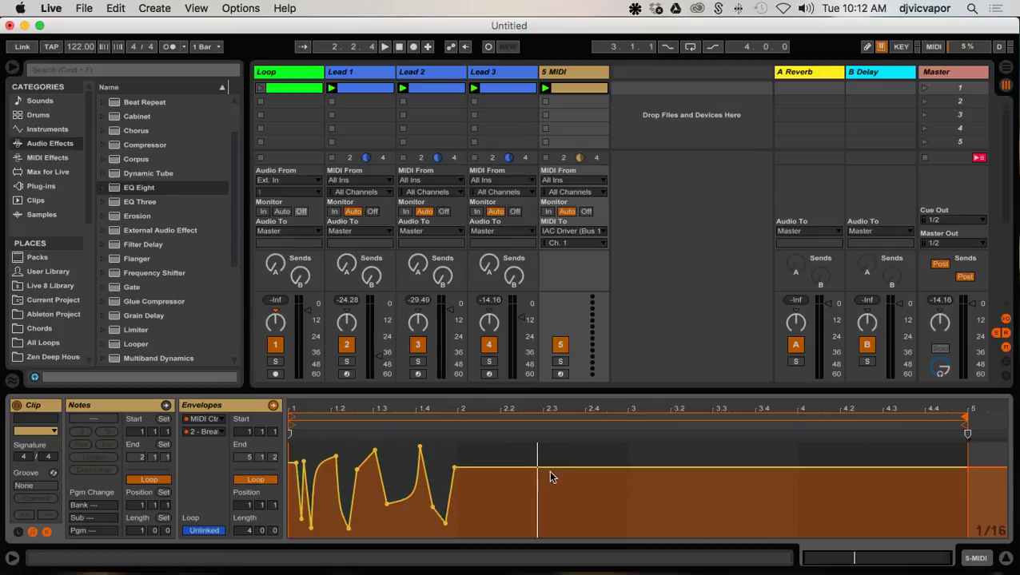
# - Add a curved drop to 50 near bar 2.3, then new peaks after bar 2.3 and near bar 3.2
pyautogui.moveTo(543, 468); pyautogui.dragTo(537, 529)
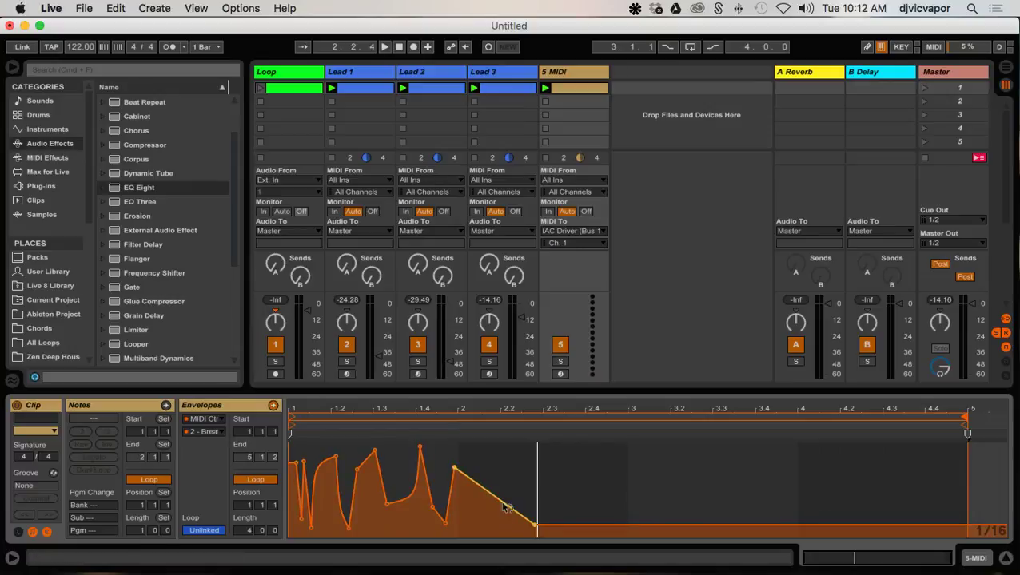
pyautogui.moveTo(505, 502); pyautogui.dragTo(505, 483)
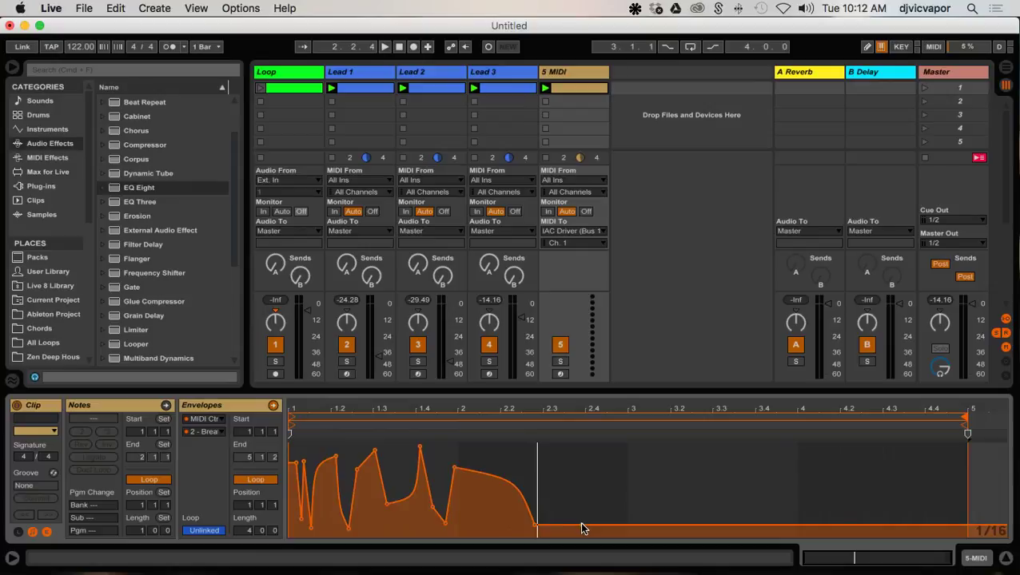
pyautogui.moveTo(581, 529); pyautogui.dragTo(725, 524)
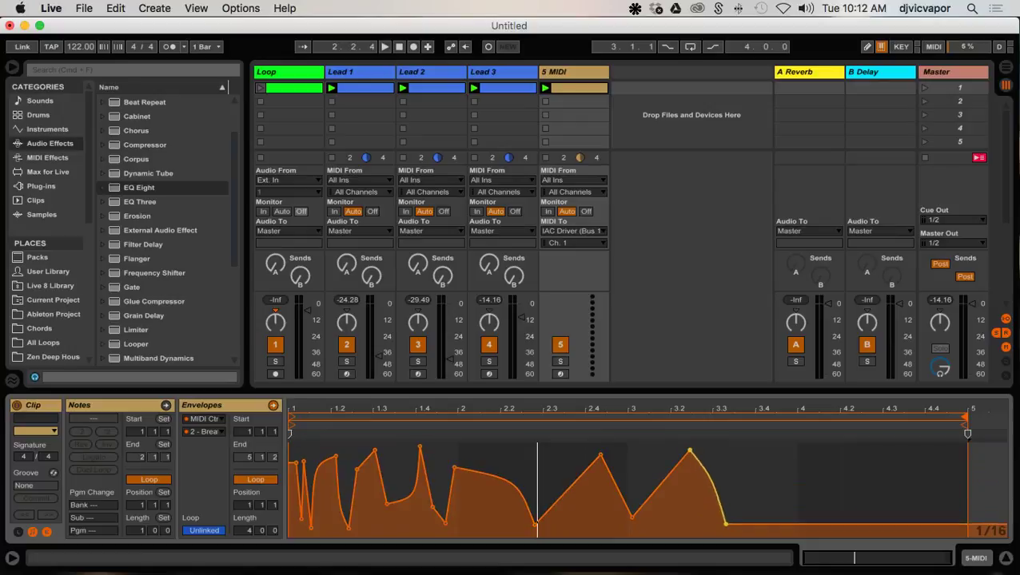
pyautogui.moveTo(835, 528); pyautogui.dragTo(873, 457)
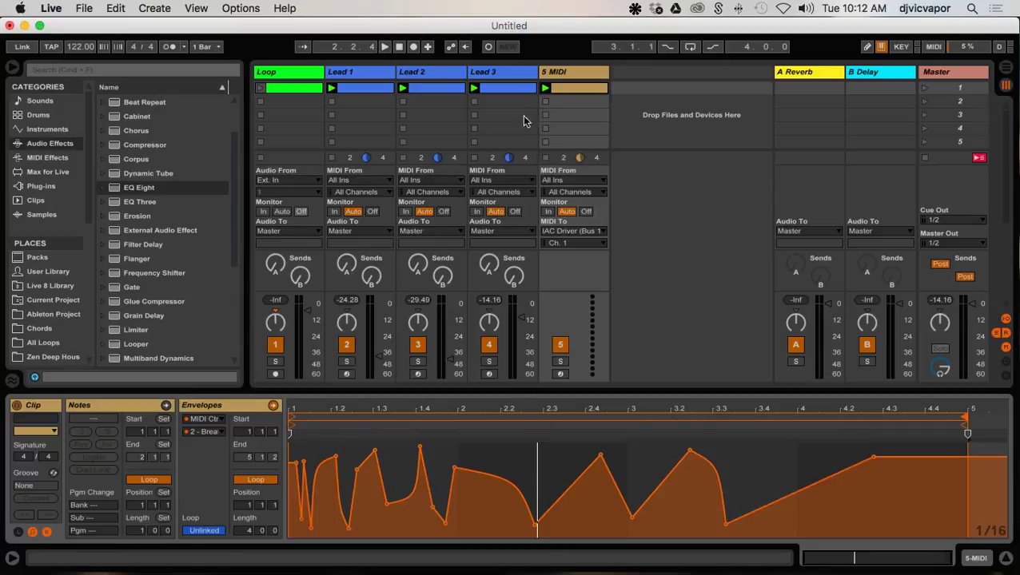
# - Switch the 5 MIDI clip's envelope to controller 3 and unlink it from the clip loop
pyautogui.click(507, 92)
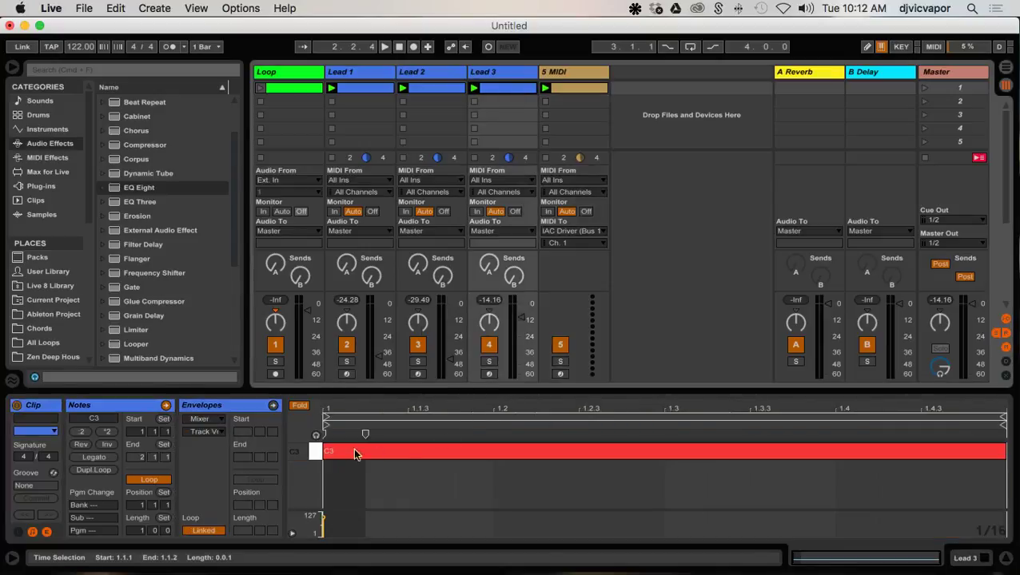
pyautogui.click(567, 87)
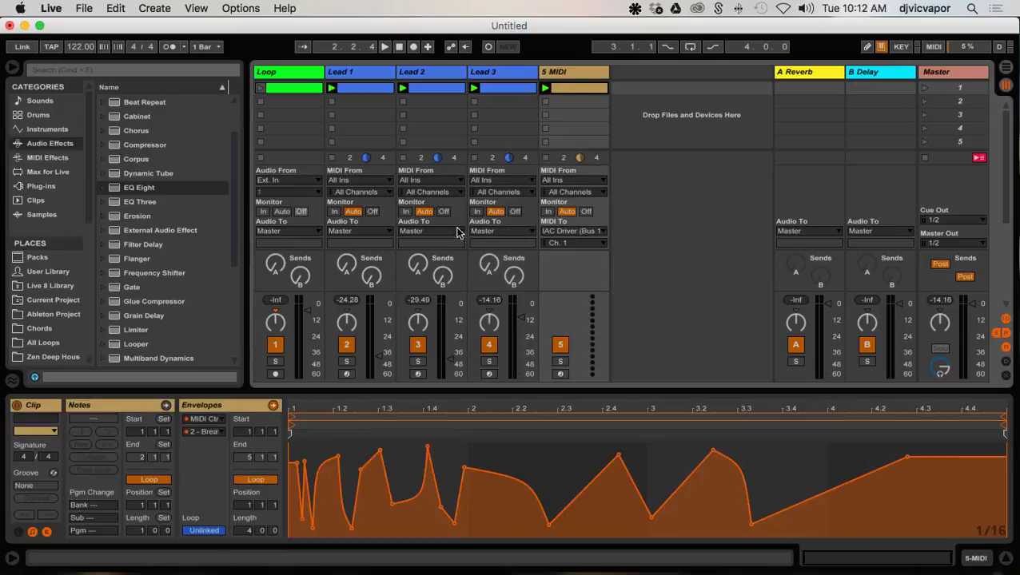
pyautogui.click(204, 431)
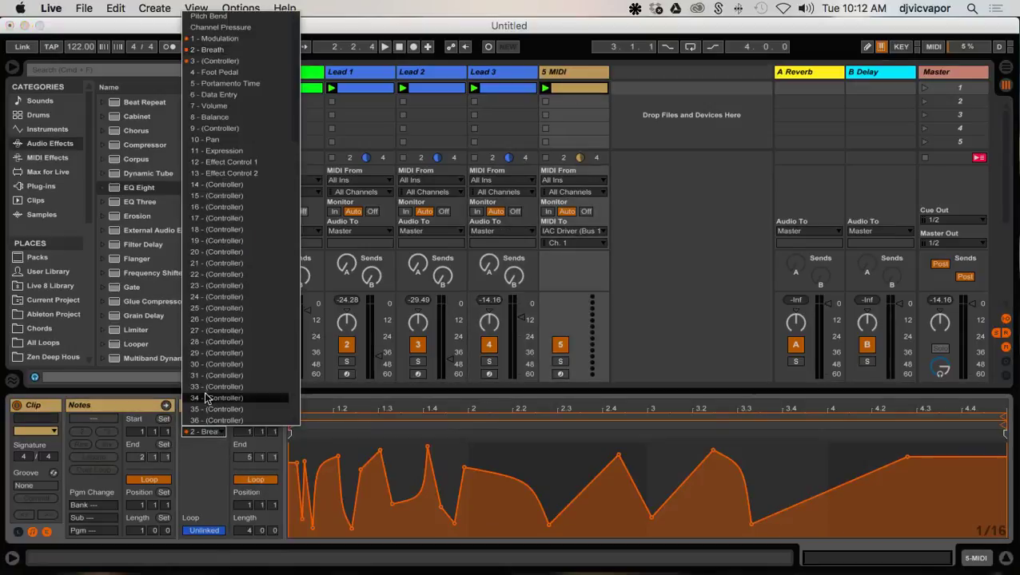
pyautogui.click(206, 67)
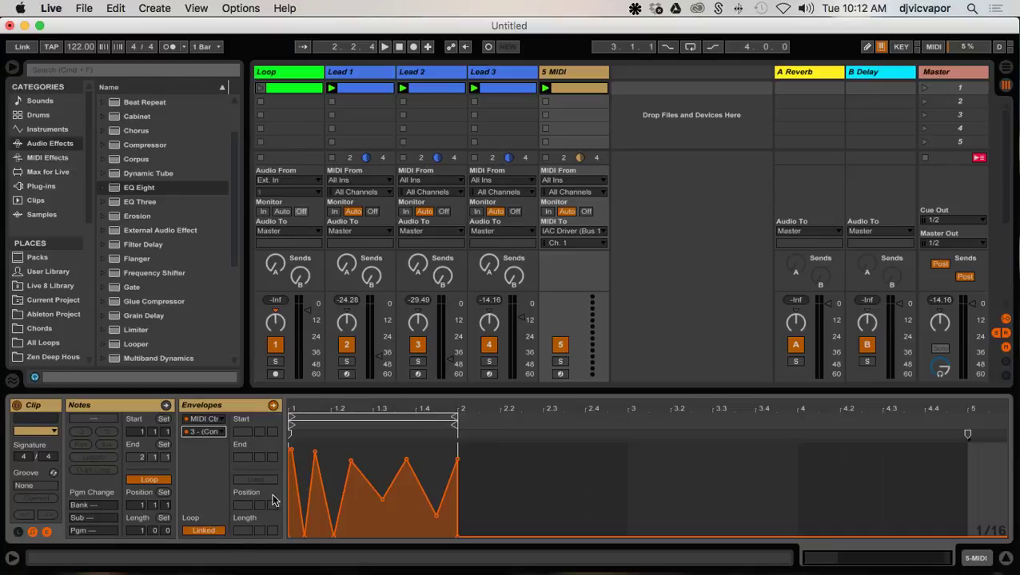
pyautogui.click(206, 530)
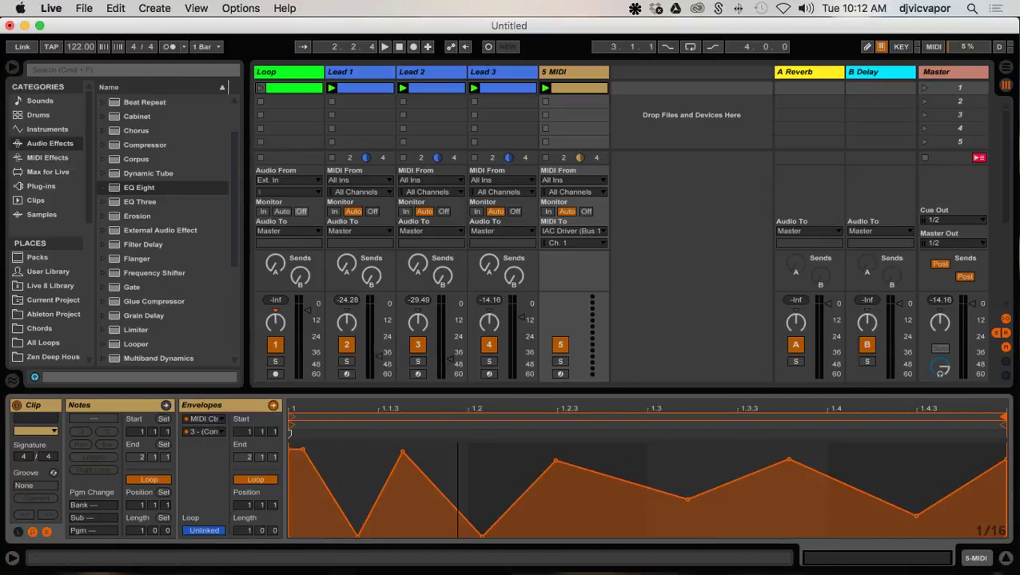
# - Lengthen the controller 3 envelope loop beyond bar 1 and draw a new peak in the later bars
pyautogui.moveTo(1003, 417); pyautogui.dragTo(916, 433)
pyautogui.click(865, 414)
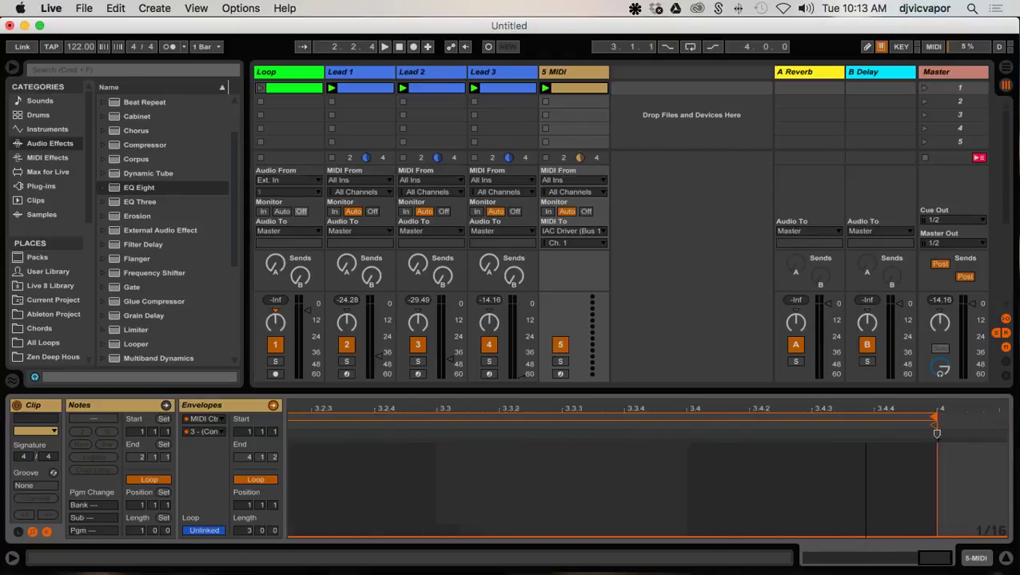
pyautogui.click(623, 525)
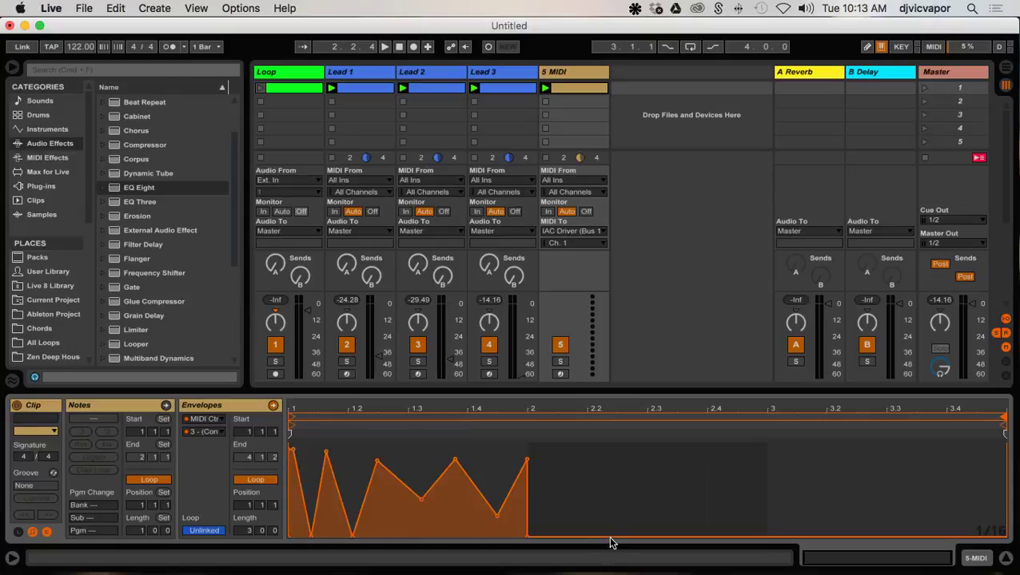
pyautogui.moveTo(617, 538); pyautogui.dragTo(932, 509)
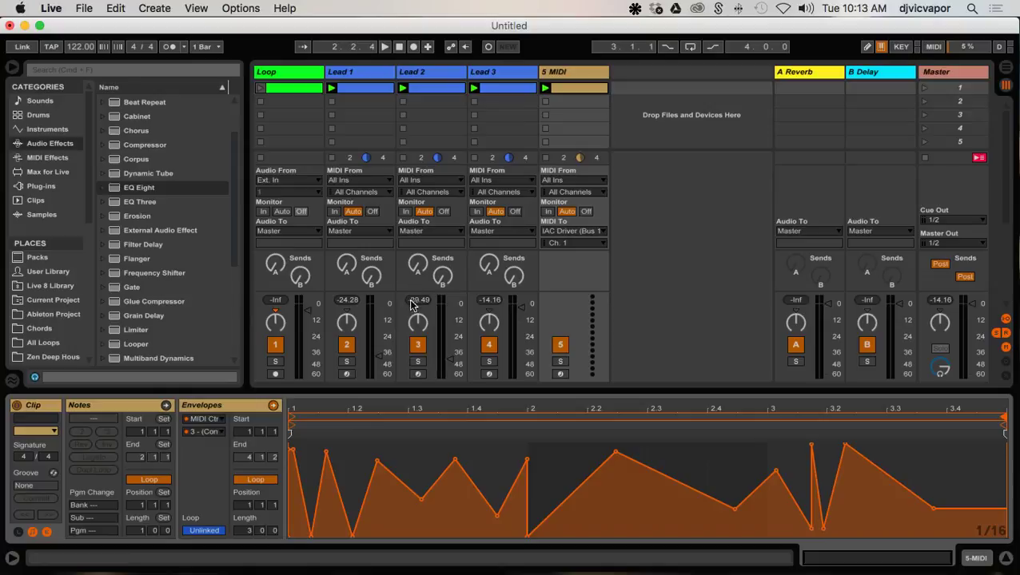
# - Launch Scene 1 and mute the Loop track so only the leads play
pyautogui.click(925, 91)
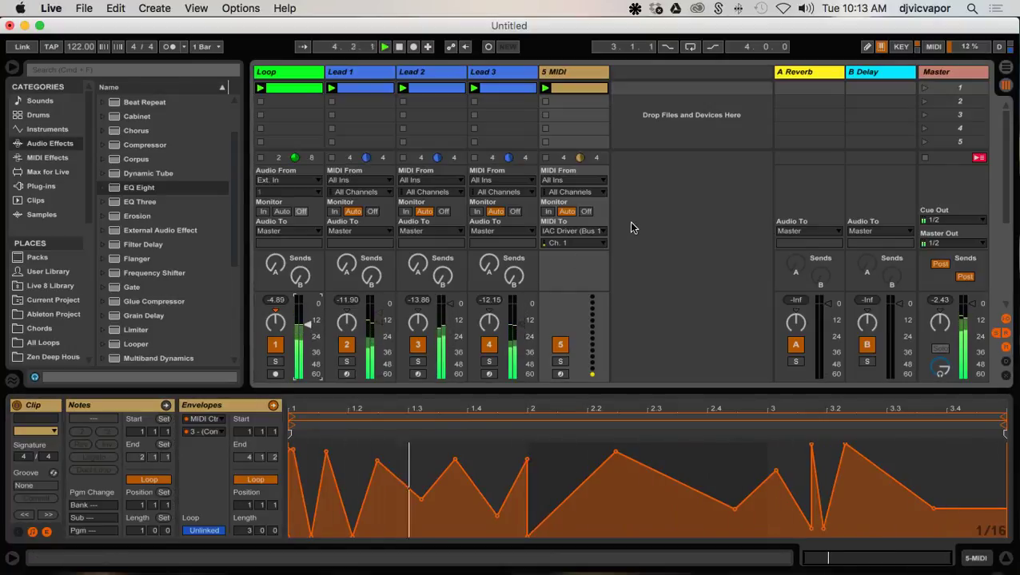
pyautogui.click(274, 346)
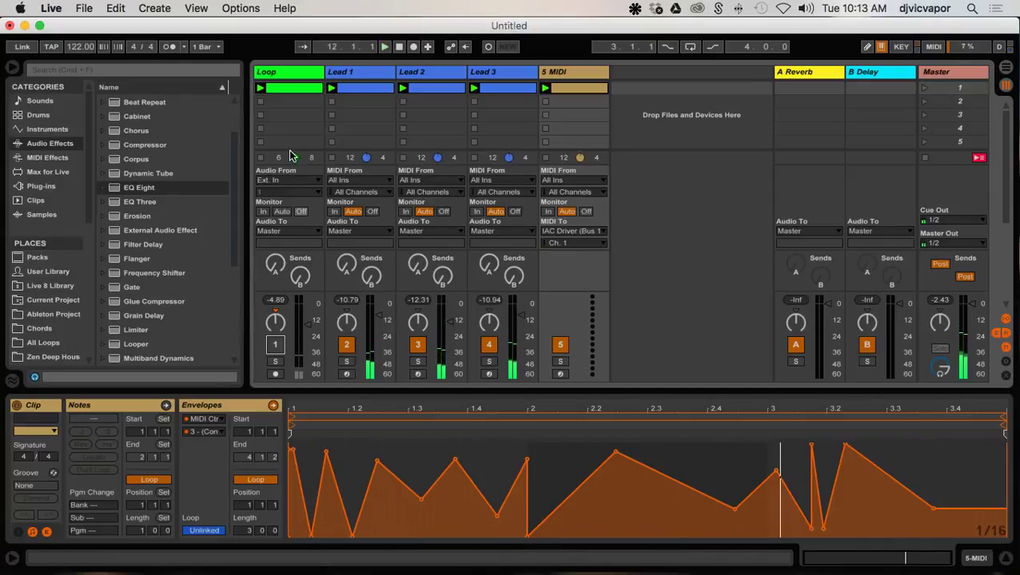
# - Load the 005 Quare Lead preset into Lead 1's Blue2 synth
pyautogui.click(364, 94)
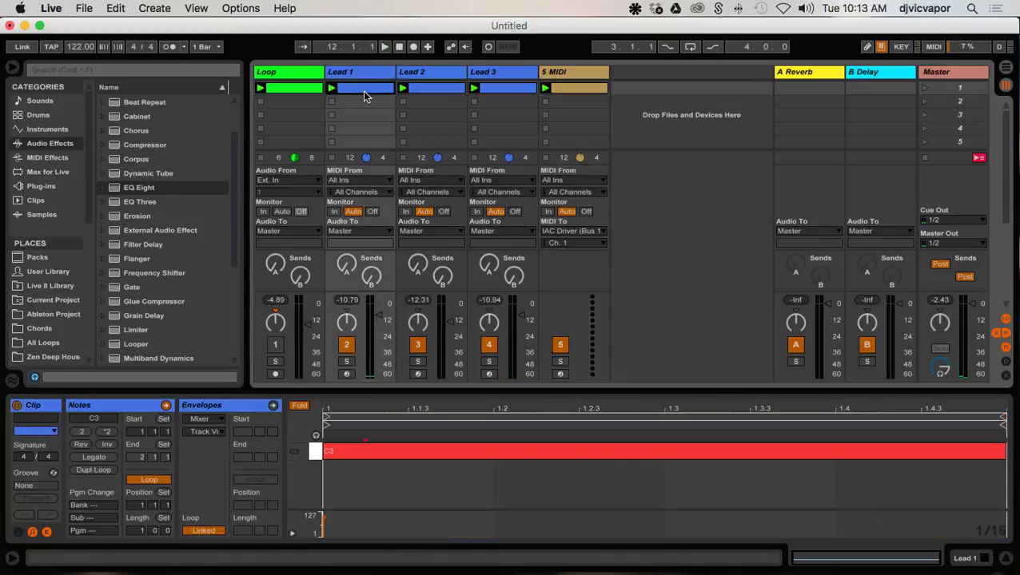
pyautogui.click(436, 88)
pyautogui.click(503, 90)
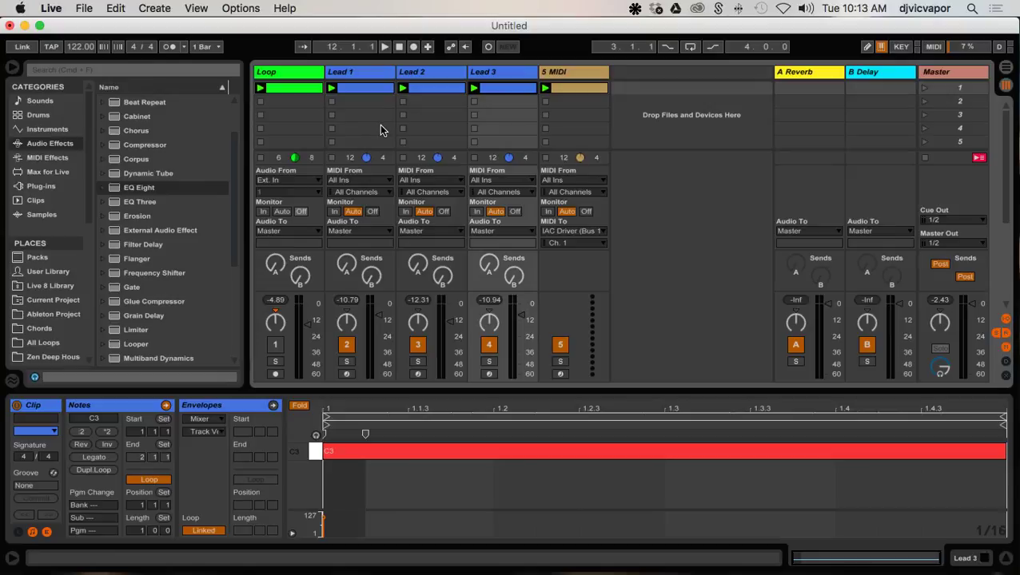
pyautogui.click(339, 73)
pyautogui.click(340, 74)
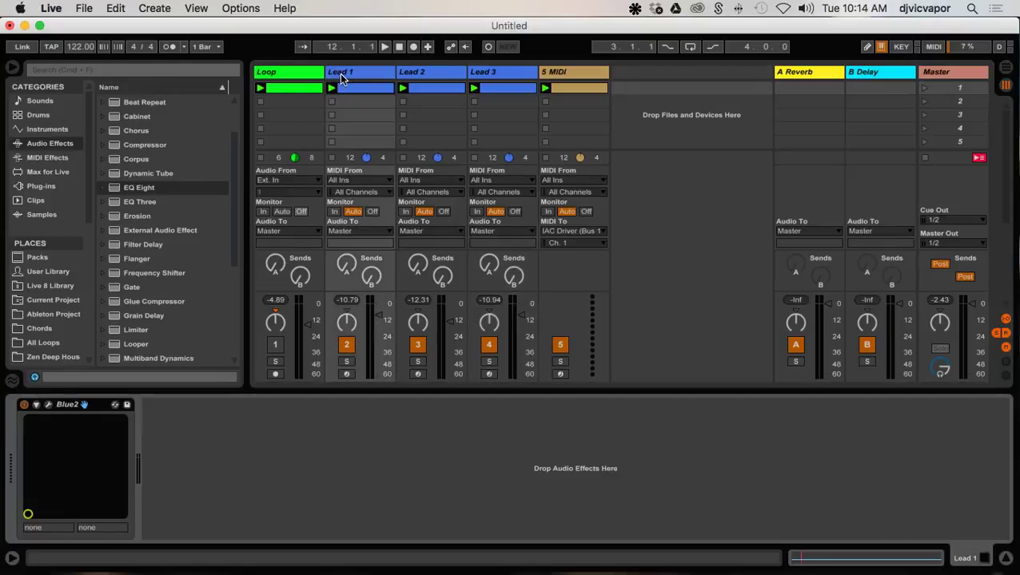
pyautogui.click(49, 405)
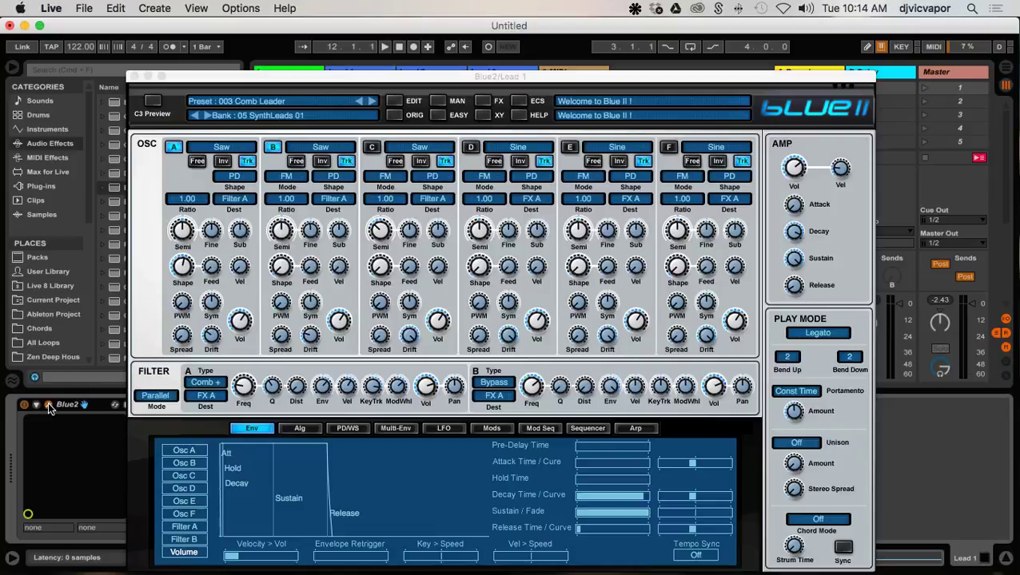
pyautogui.click(371, 104)
pyautogui.click(371, 104)
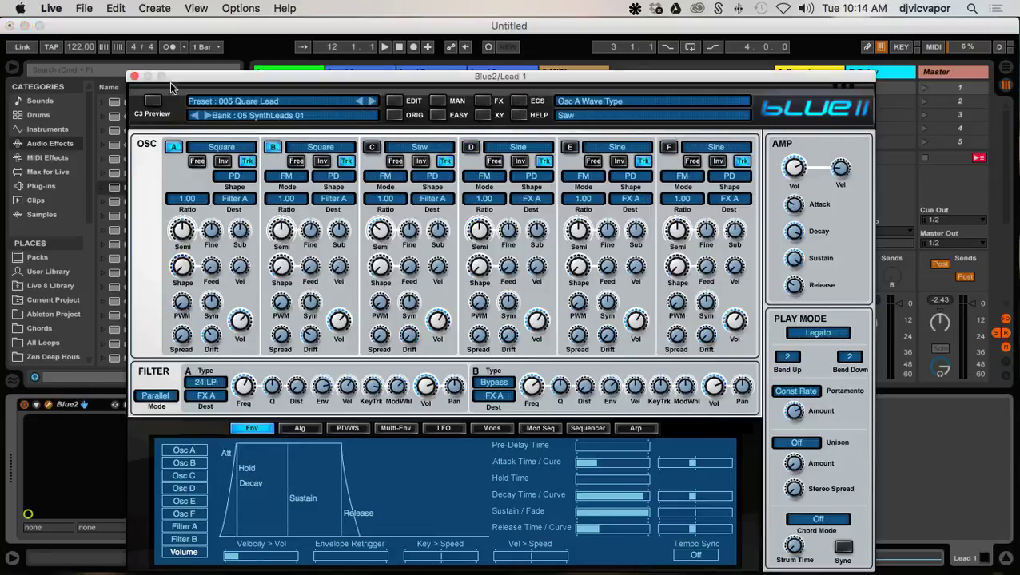
pyautogui.click(135, 77)
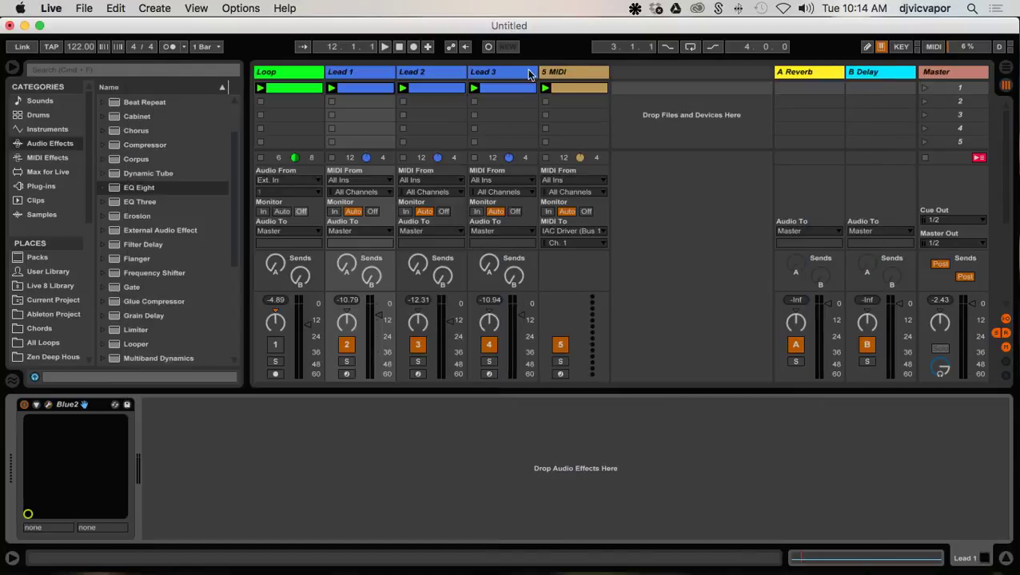
# - Load the 007 To Saw Lead preset into Lead 3's Blue2 synth
pyautogui.click(504, 71)
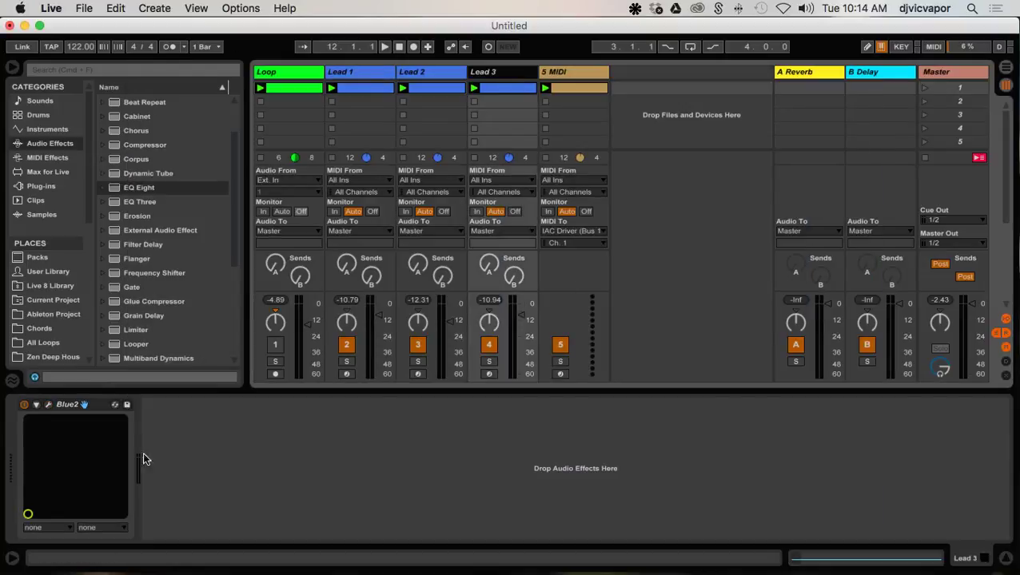
pyautogui.click(46, 406)
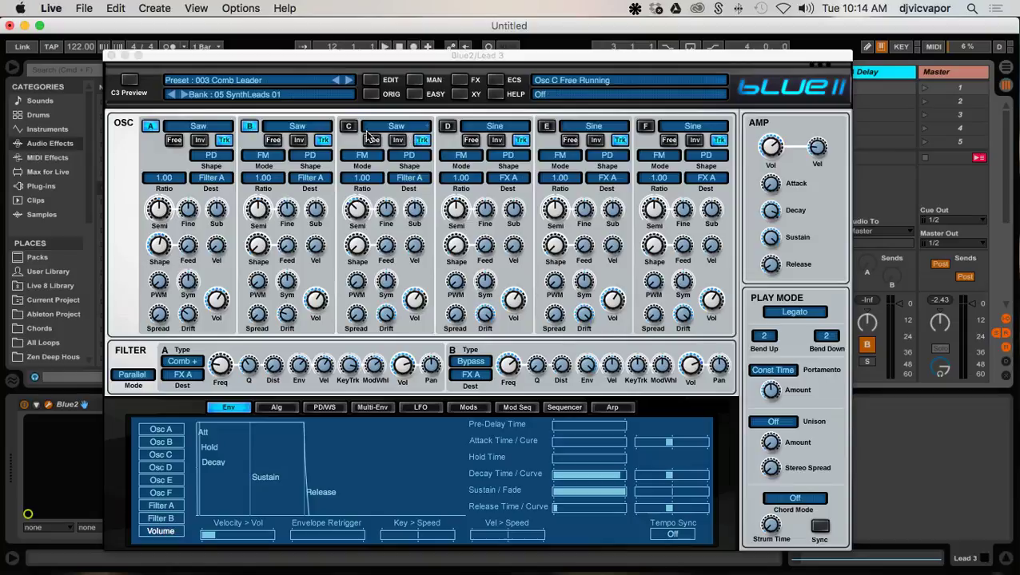
pyautogui.click(345, 81)
pyautogui.click(345, 81)
pyautogui.click(346, 81)
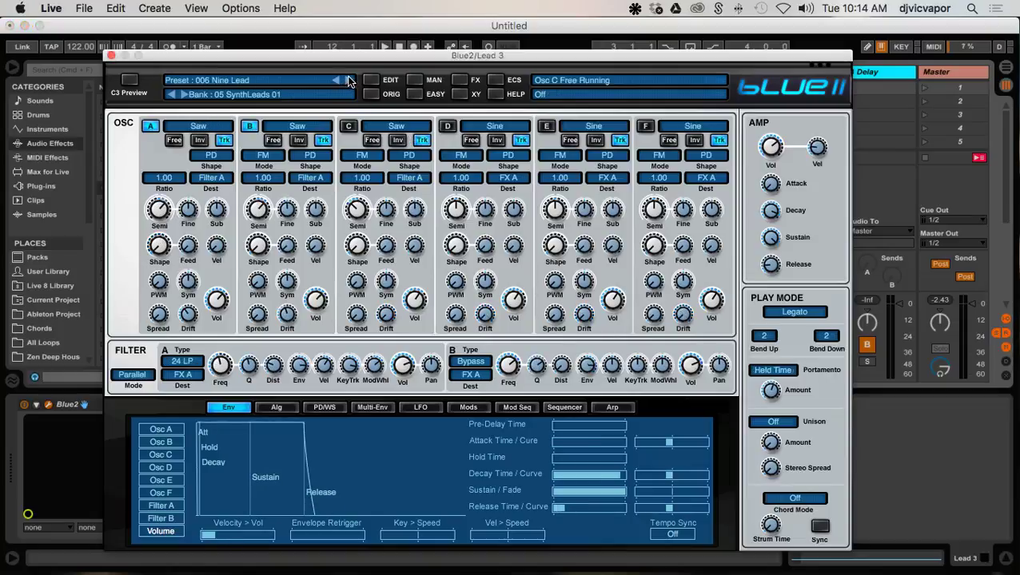
pyautogui.click(347, 80)
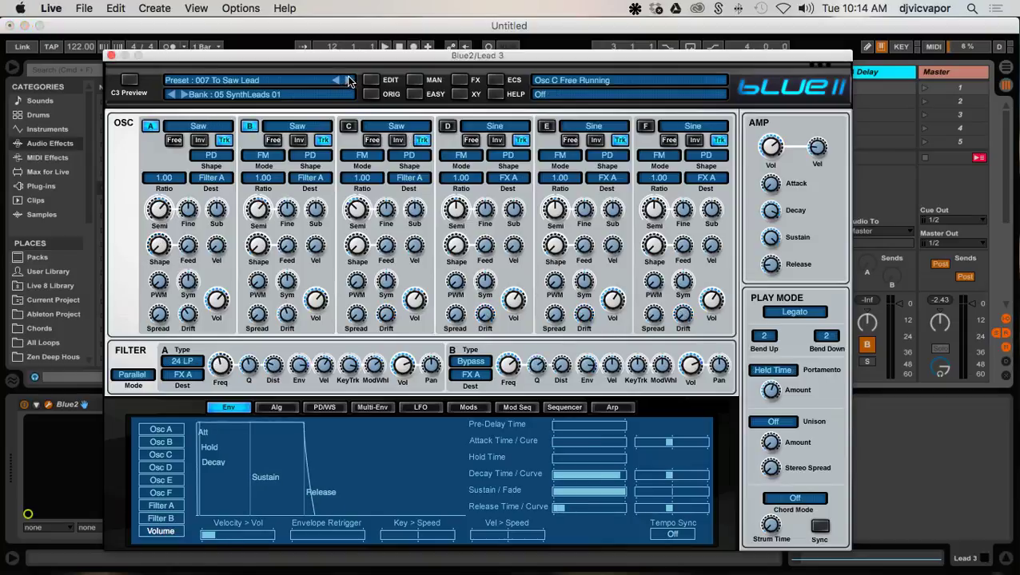
pyautogui.click(111, 56)
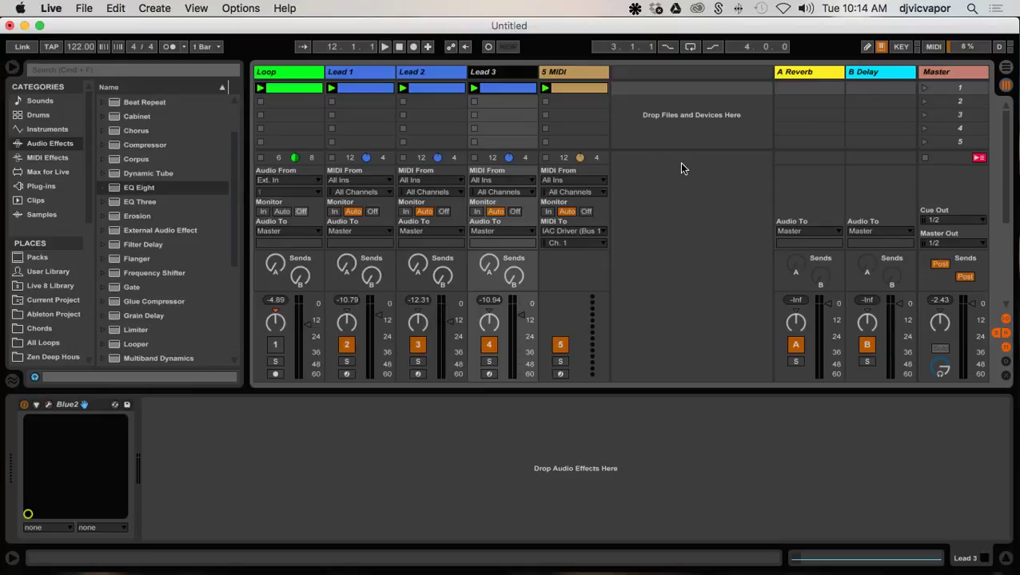
# - Audition the new presets, then add a Simple Delay to Lead 3 with a lower dry/wet mix
pyautogui.press('space')
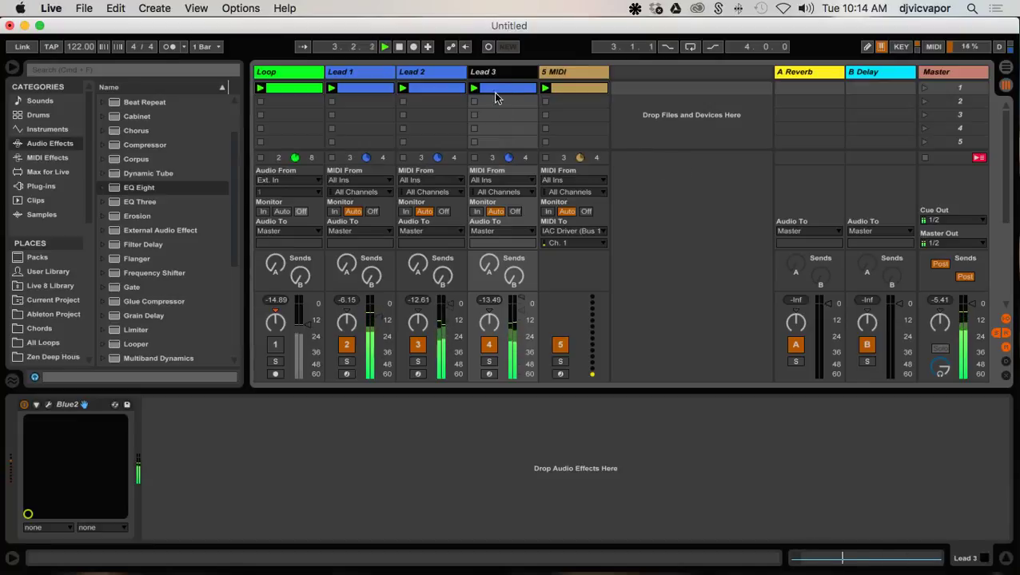
pyautogui.press('space')
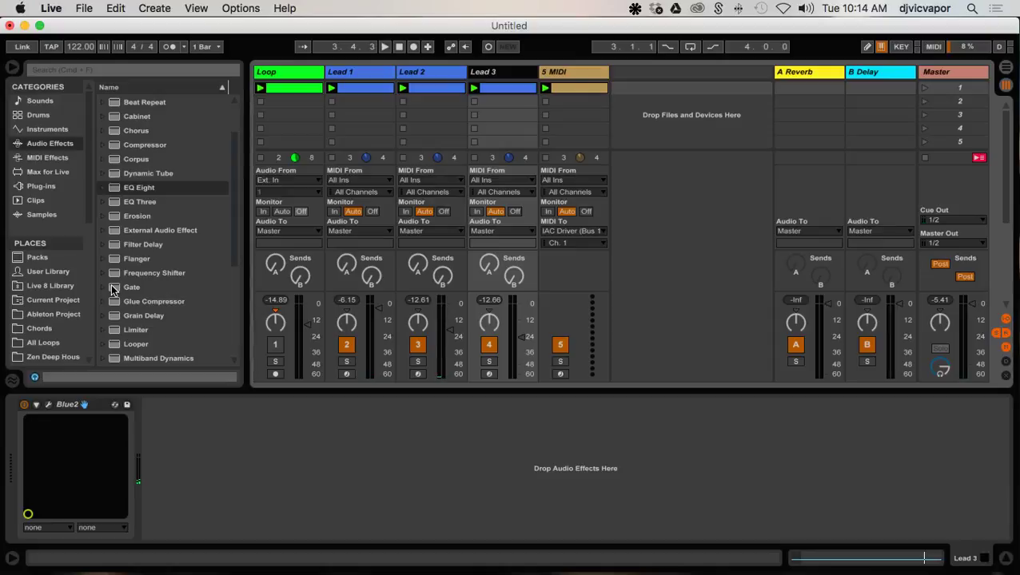
pyautogui.scroll(-2, 111, 283)
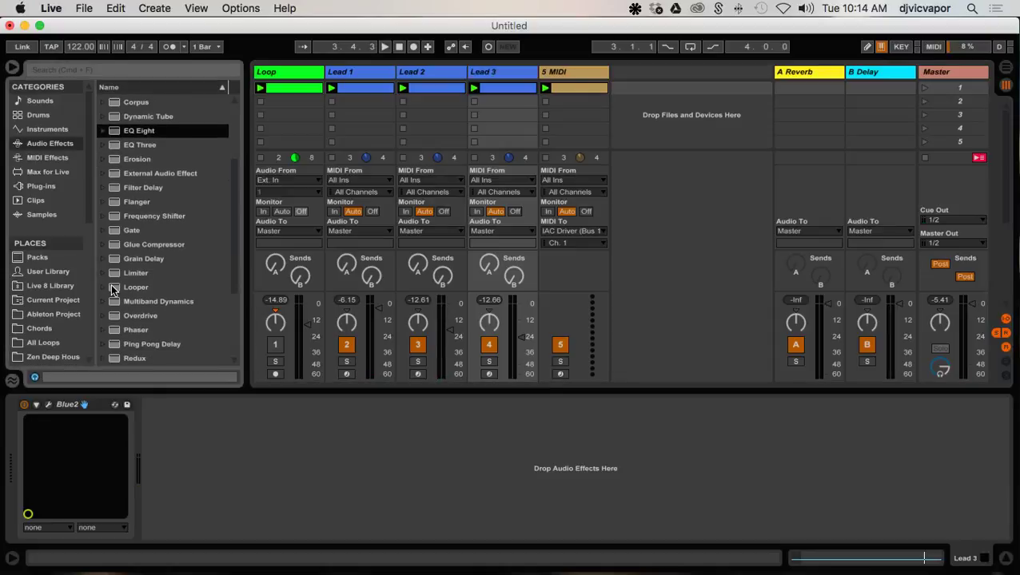
pyautogui.scroll(-5, 113, 324)
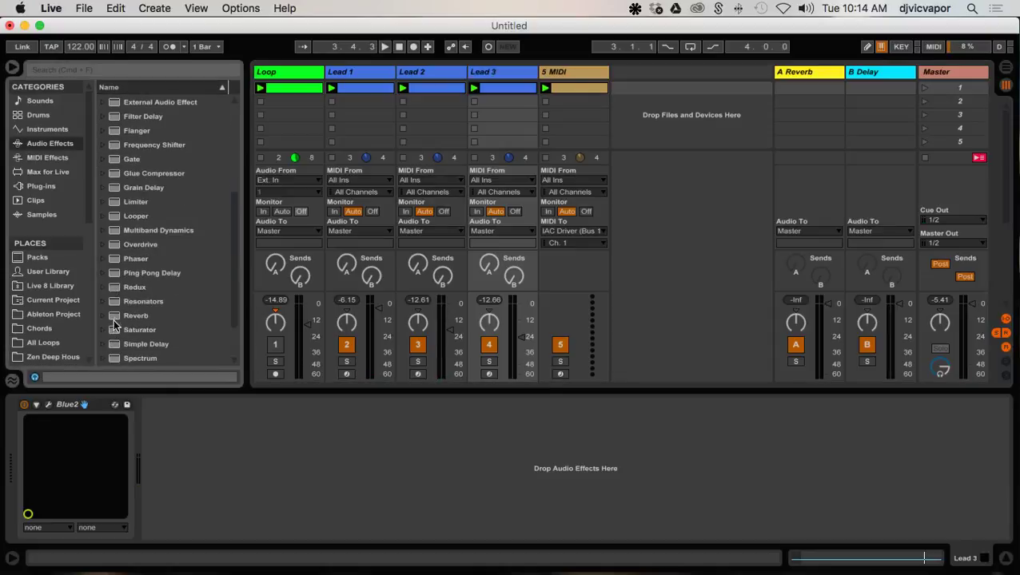
pyautogui.moveTo(112, 345); pyautogui.dragTo(208, 455)
pyautogui.moveTo(214, 518); pyautogui.dragTo(214, 533)
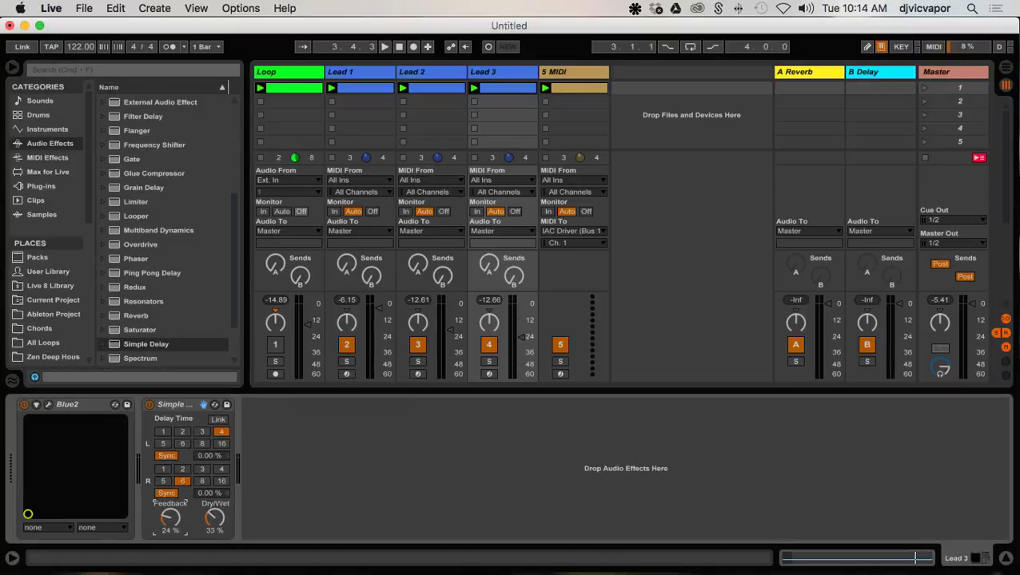
# - Add a Reverb to Lead 2 and a Flanger to Lead 1, then play the set
pyautogui.click(439, 73)
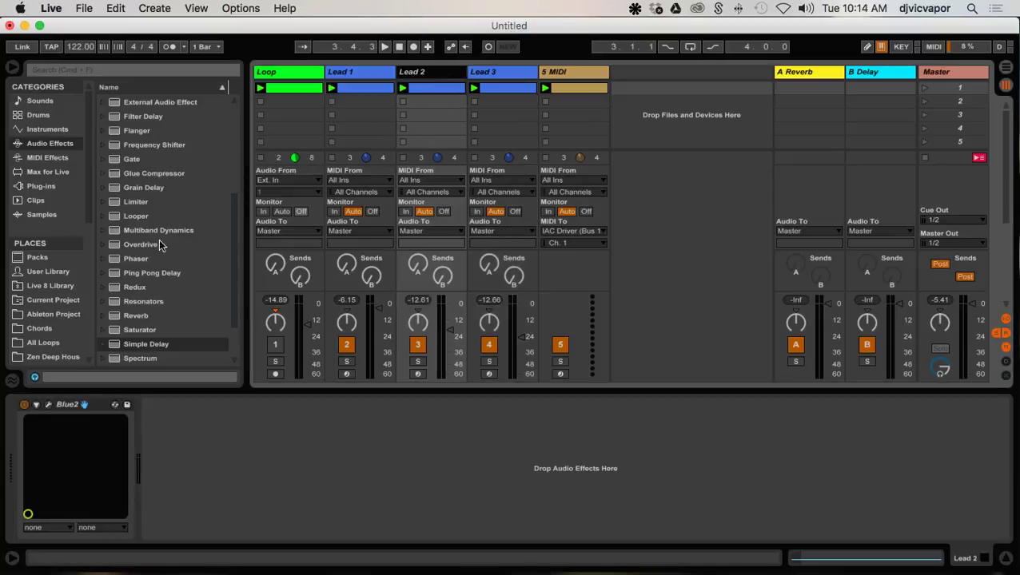
pyautogui.moveTo(122, 318); pyautogui.dragTo(189, 421)
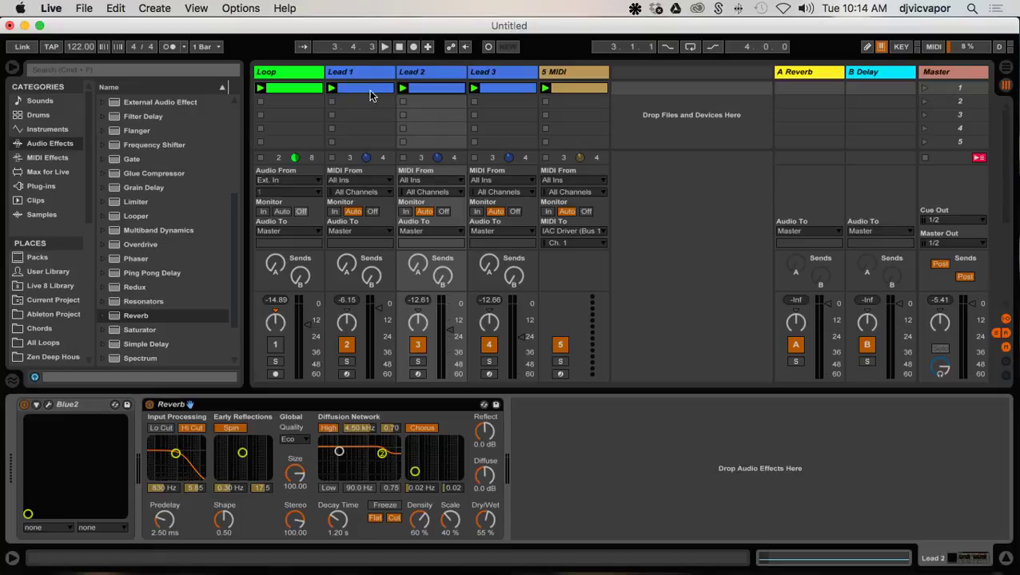
pyautogui.click(368, 74)
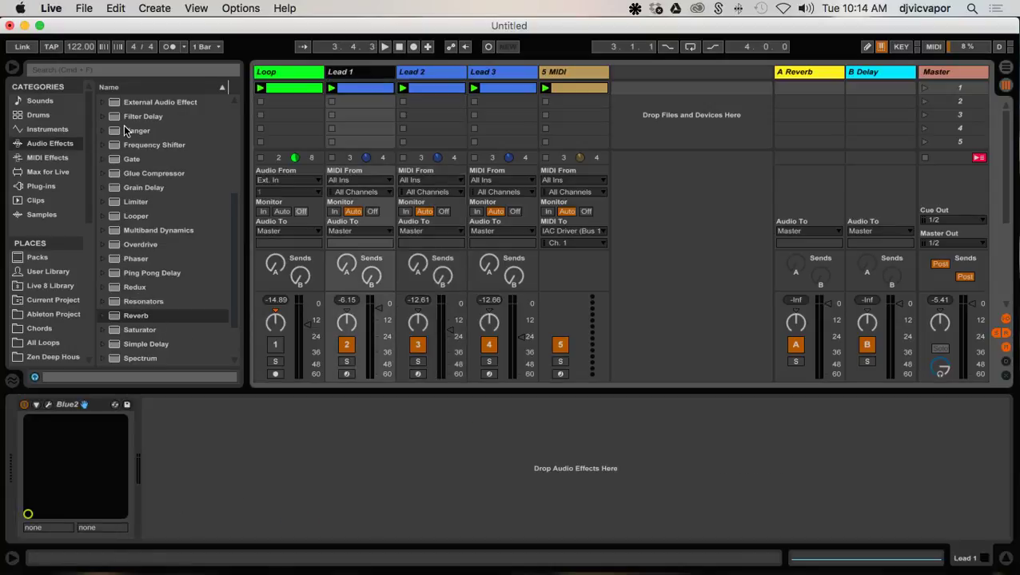
pyautogui.moveTo(125, 131); pyautogui.dragTo(222, 440)
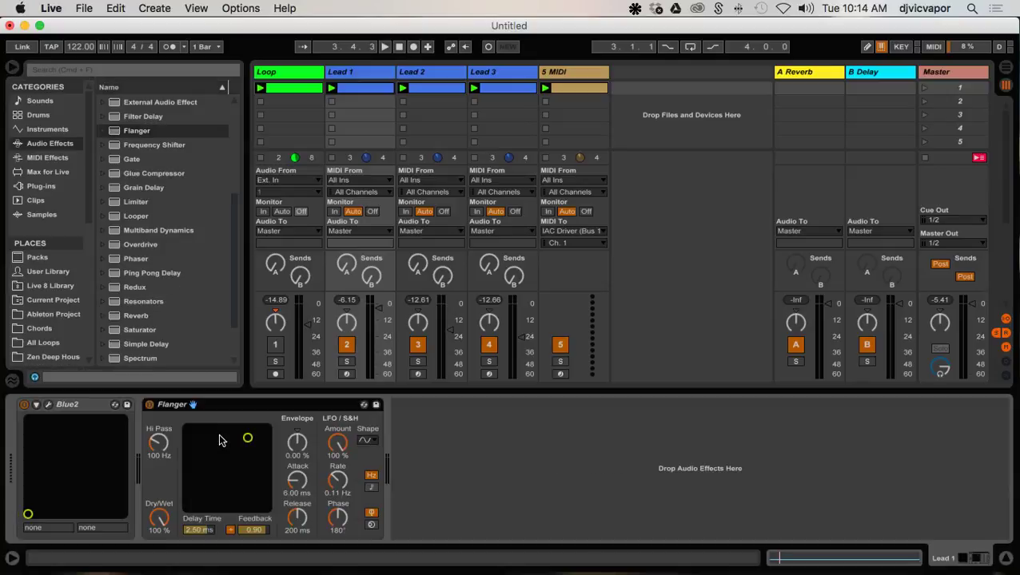
pyautogui.press('space')
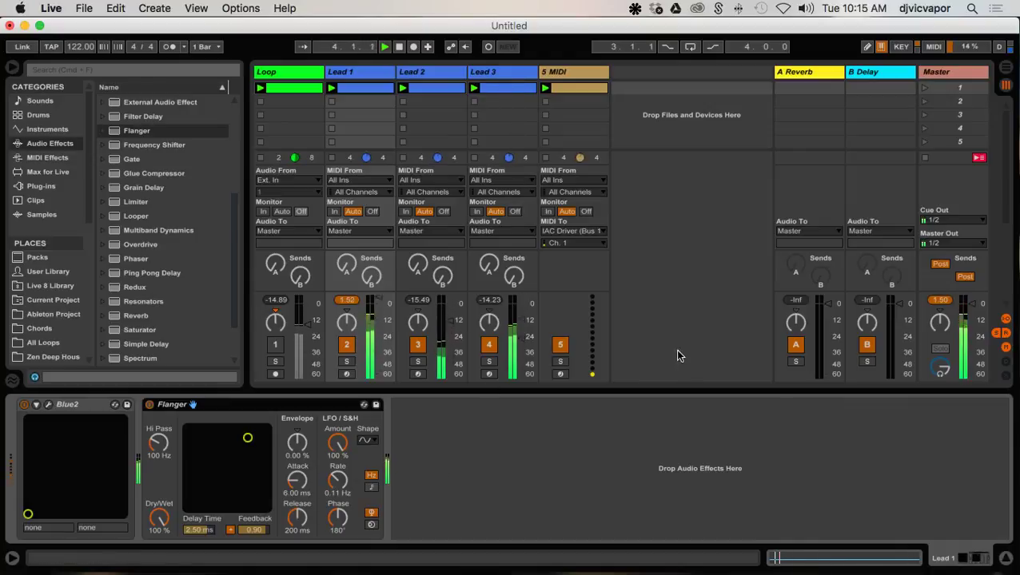
# - Turn the Loop track back on to play with the effected leads
pyautogui.click(276, 344)
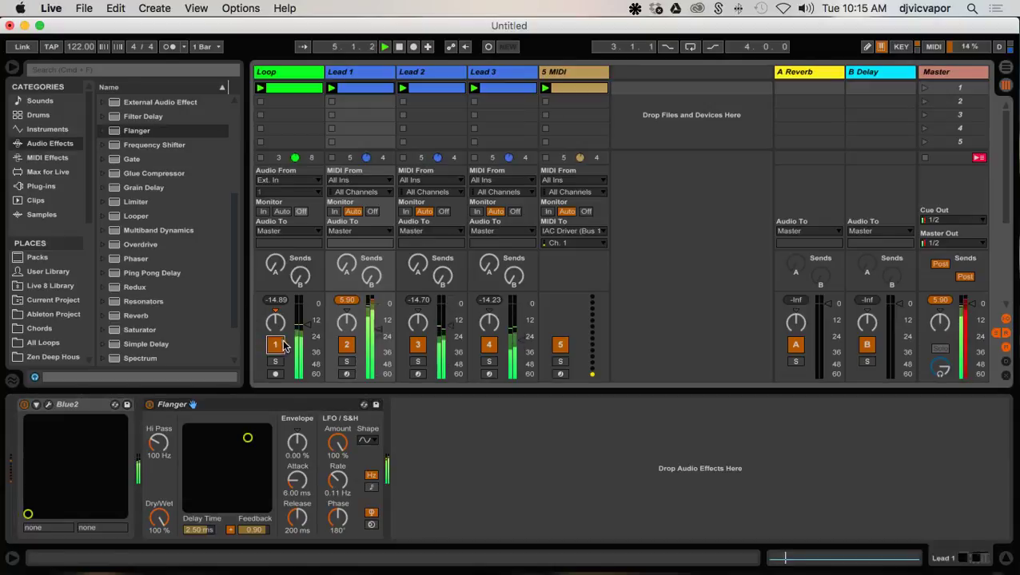